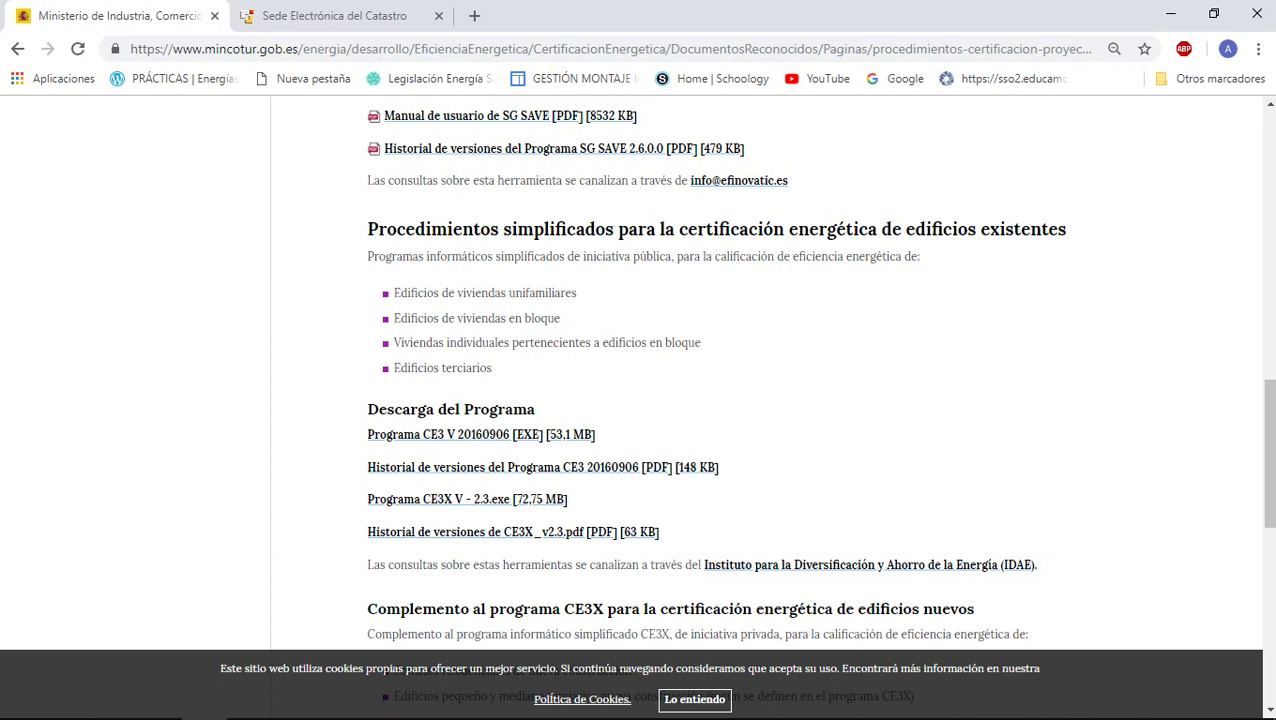
Switch to AutoCAD to examine the dwelling's floor plan and façade orientations, and go on to the certification project in CE3X
click(342, 701)
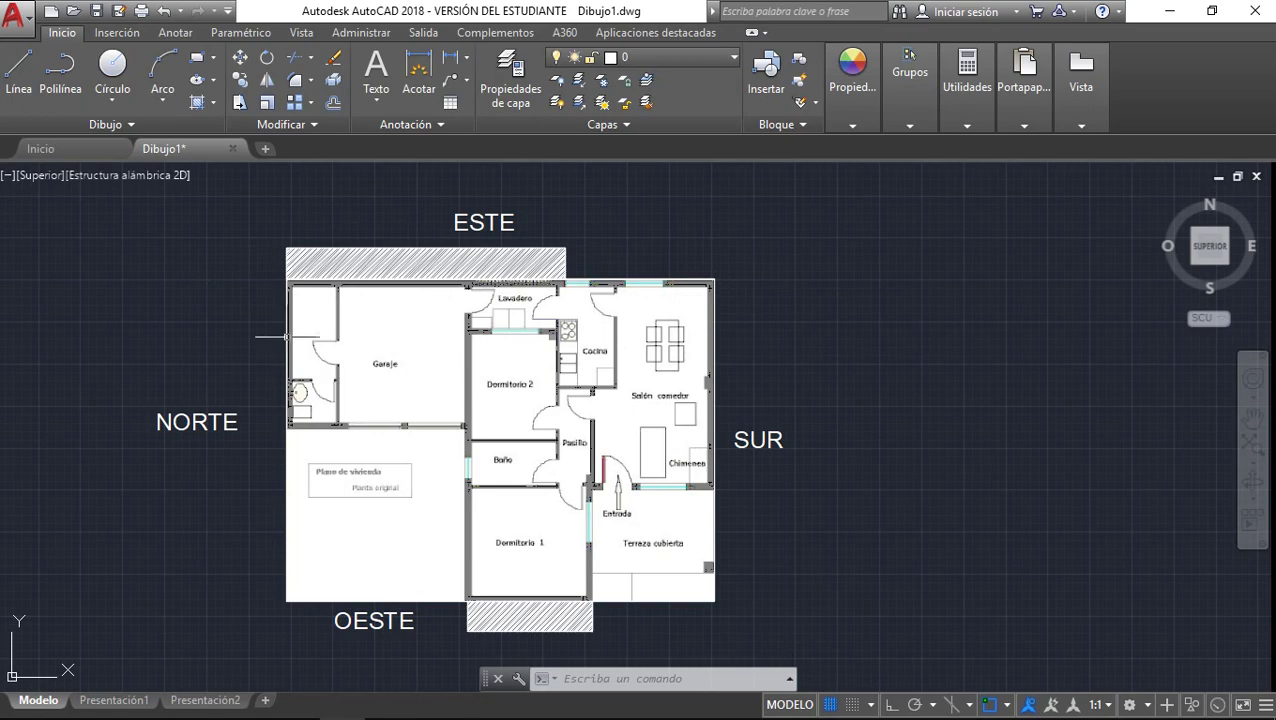
mouse_move(310, 718)
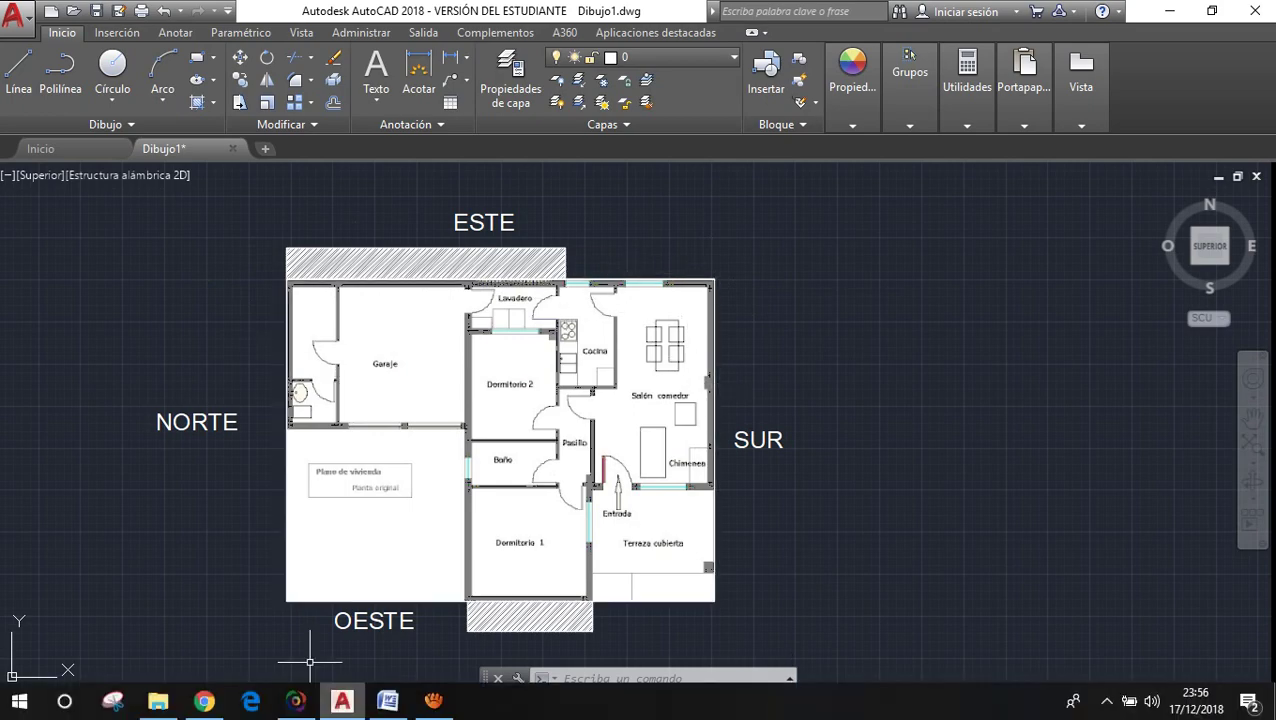
click(296, 700)
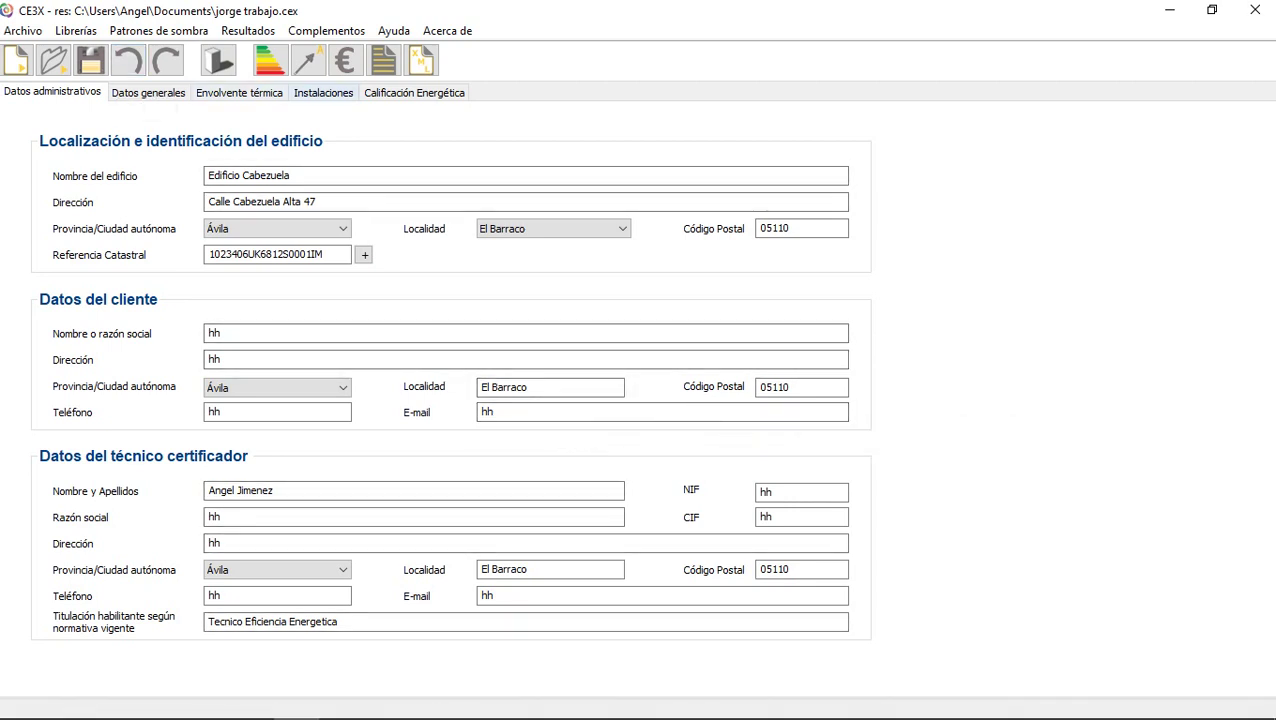
Look through the building's general data and thermal envelope sections and return to the administrative data
click(148, 92)
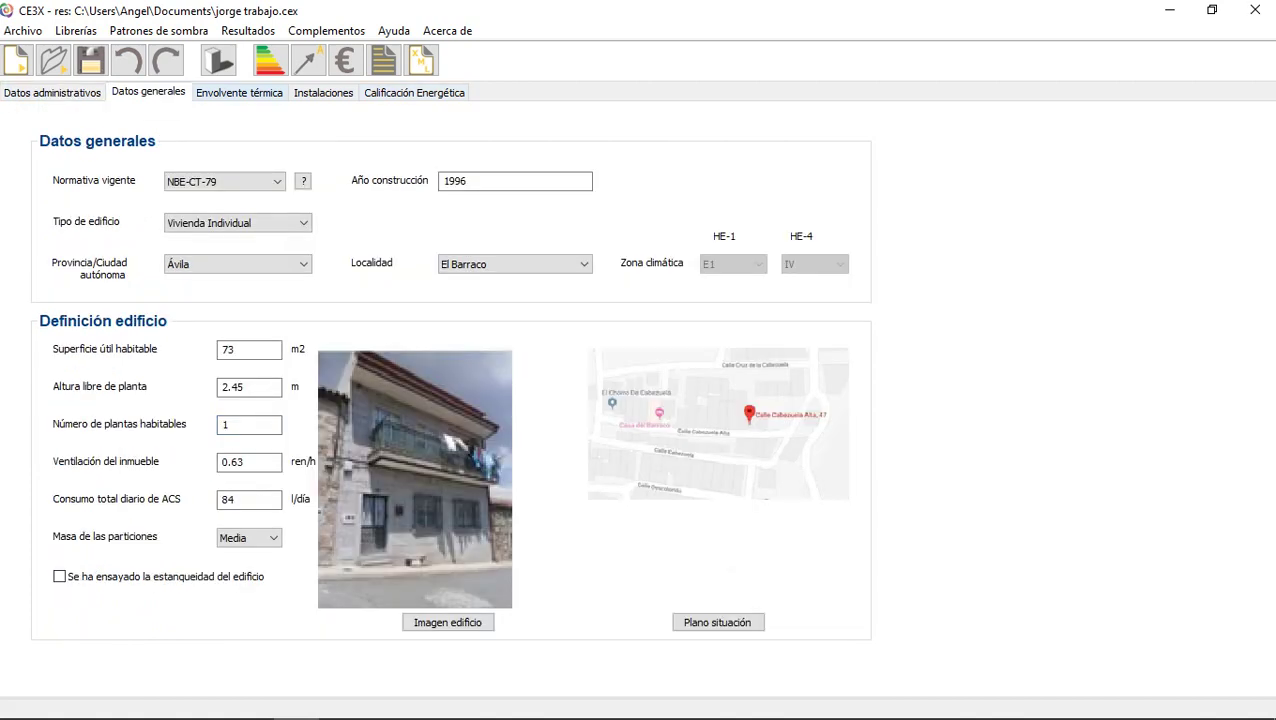
click(239, 92)
click(52, 91)
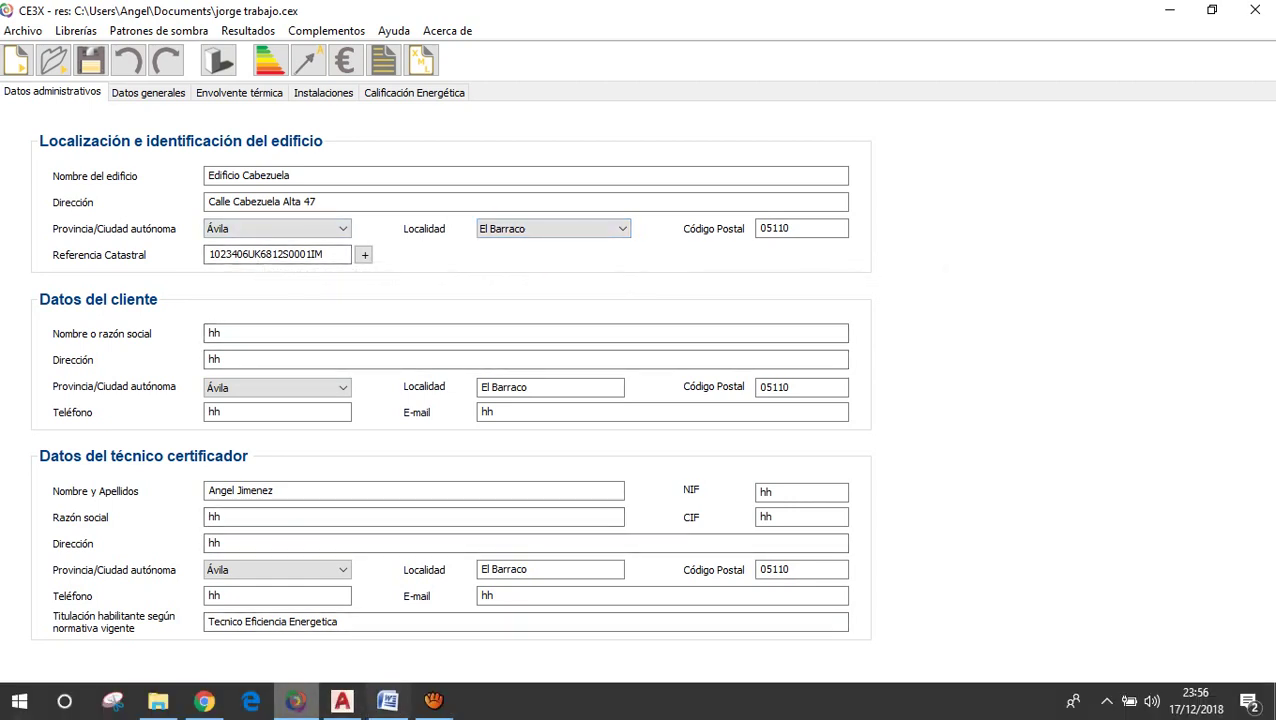
Switch to the Catastro page in the browser, check the property's cadastral reference, built area and dwelling area, and return to CE3X
click(295, 700)
key(ctrl+Tab)
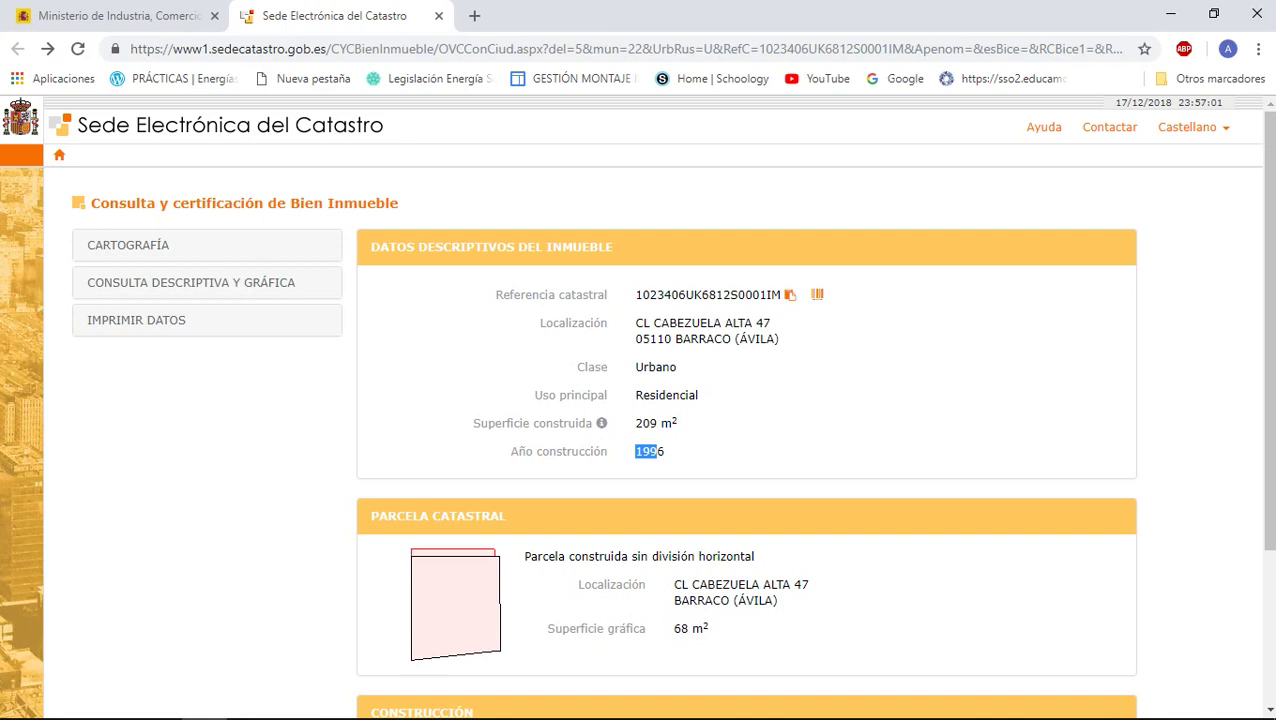
drag(636, 295, 784, 295)
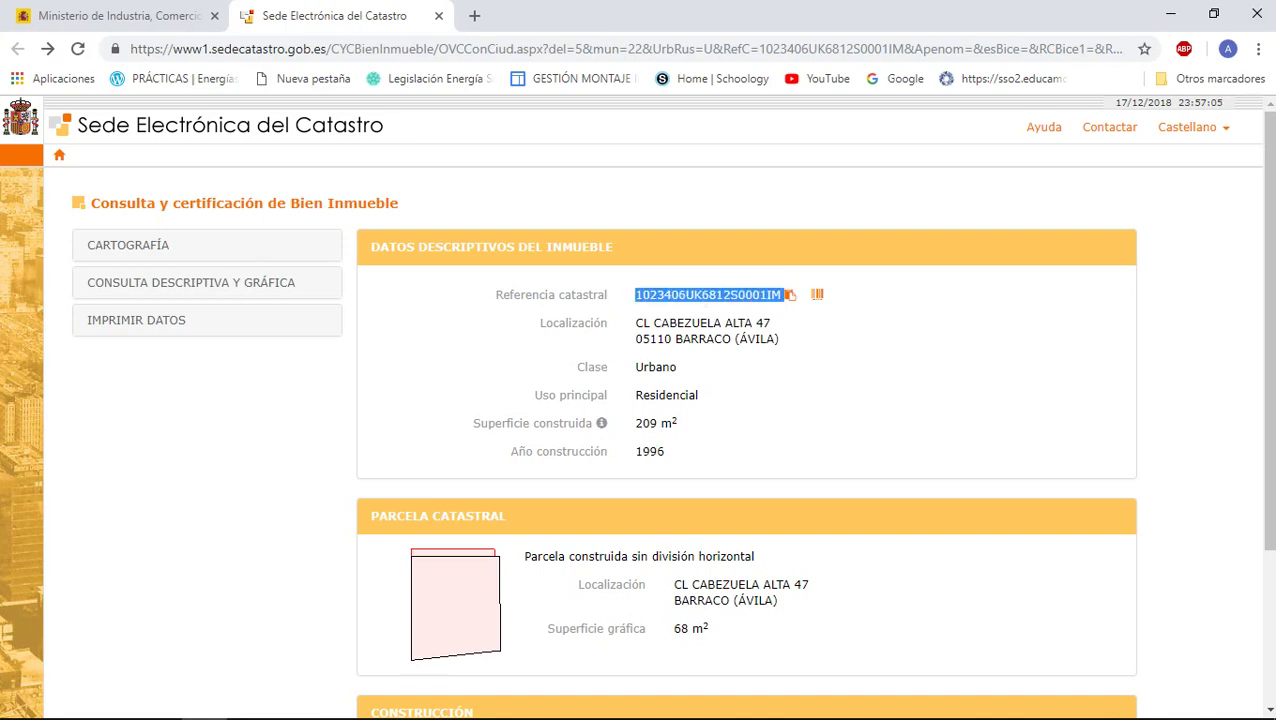
scroll(640, 400, down, 3)
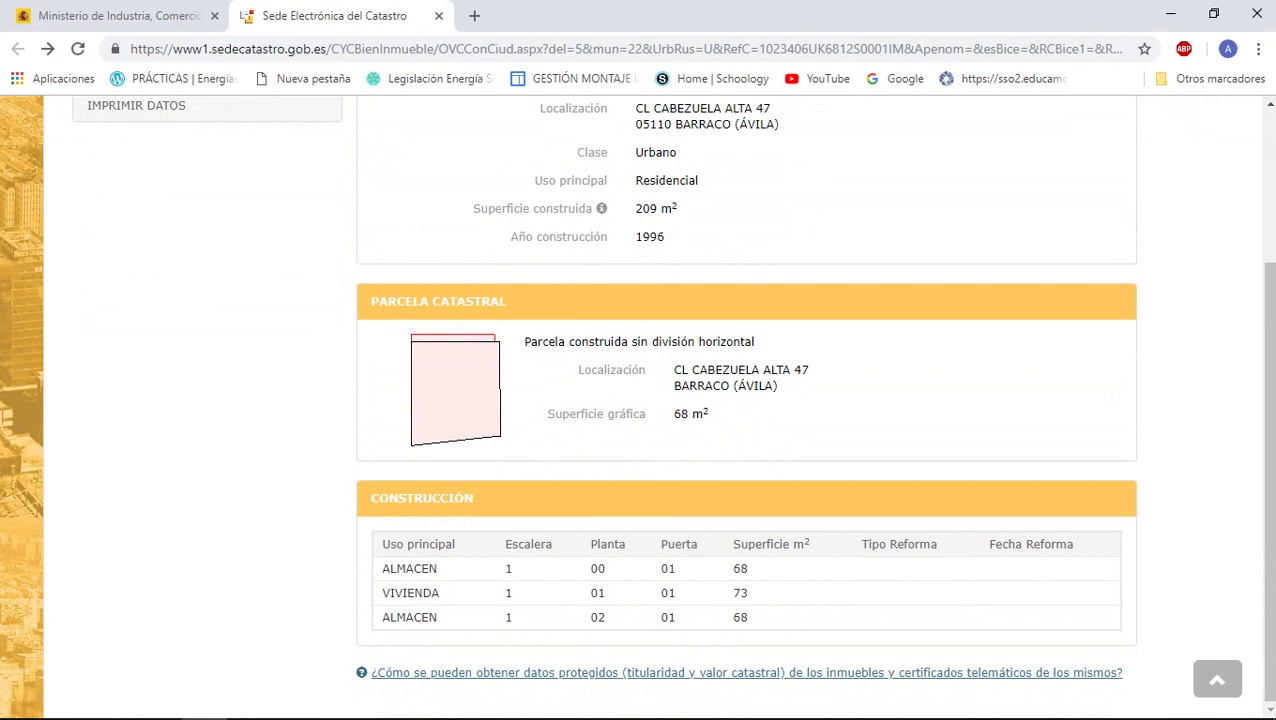
drag(634, 208, 678, 208)
double_click(740, 593)
click(296, 701)
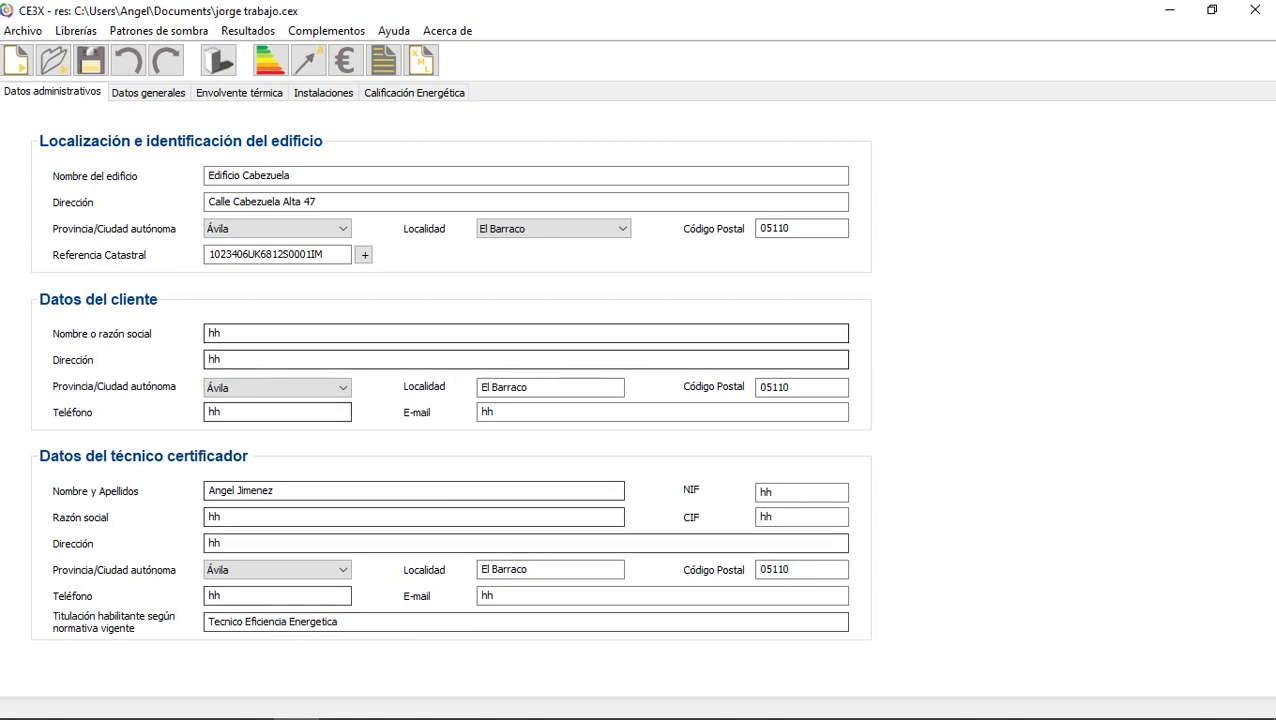
Open the general data and check the property's year of construction on the Catastro page in the browser before returning to CE3X
click(148, 92)
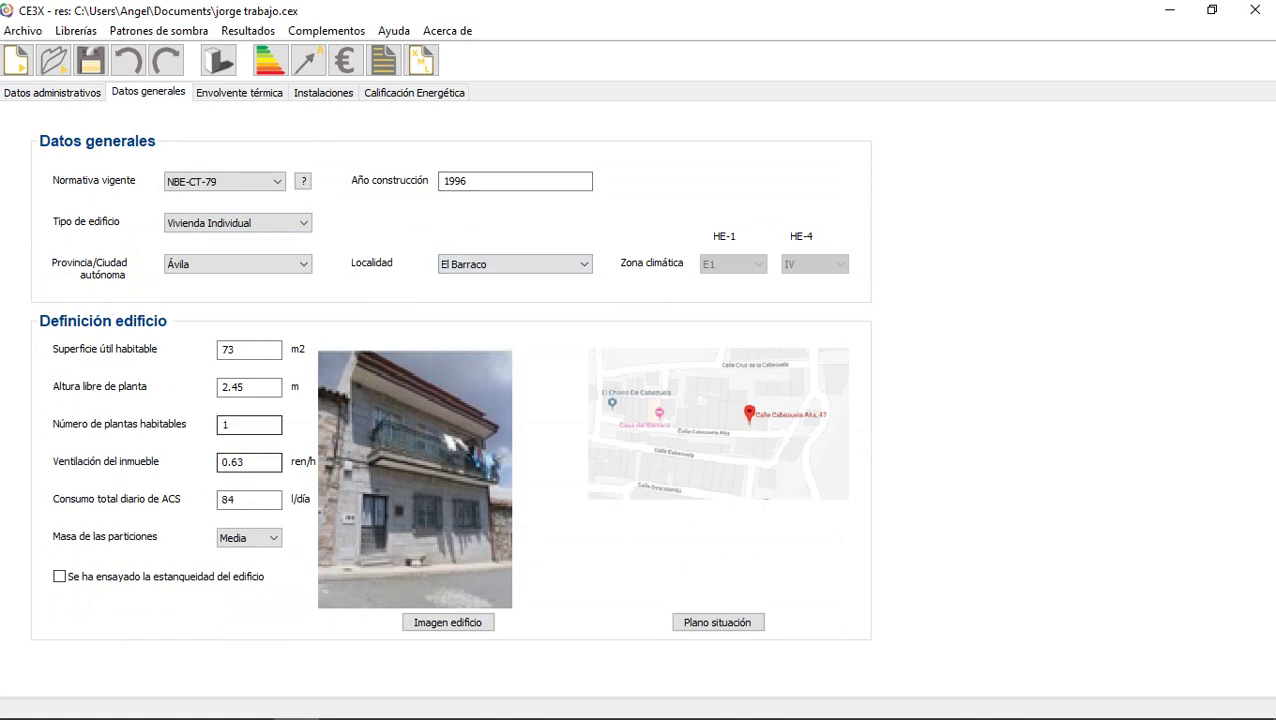
click(205, 701)
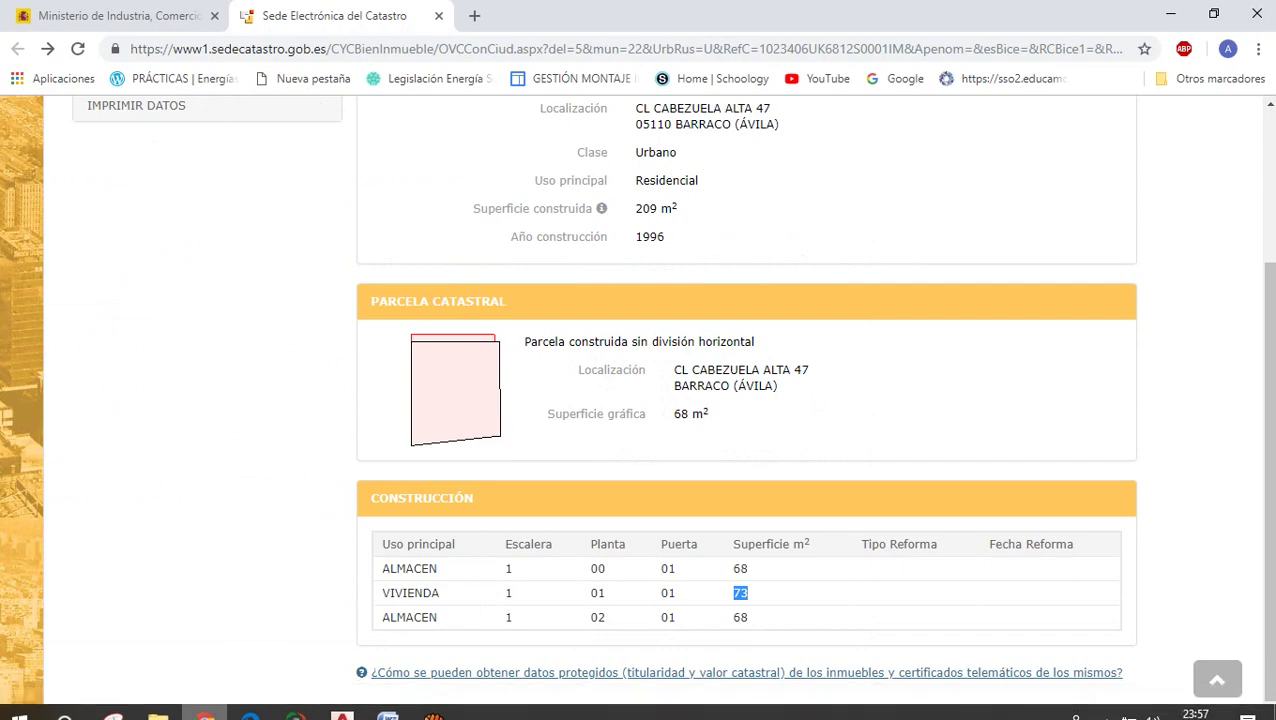
scroll(746, 400, up, 3)
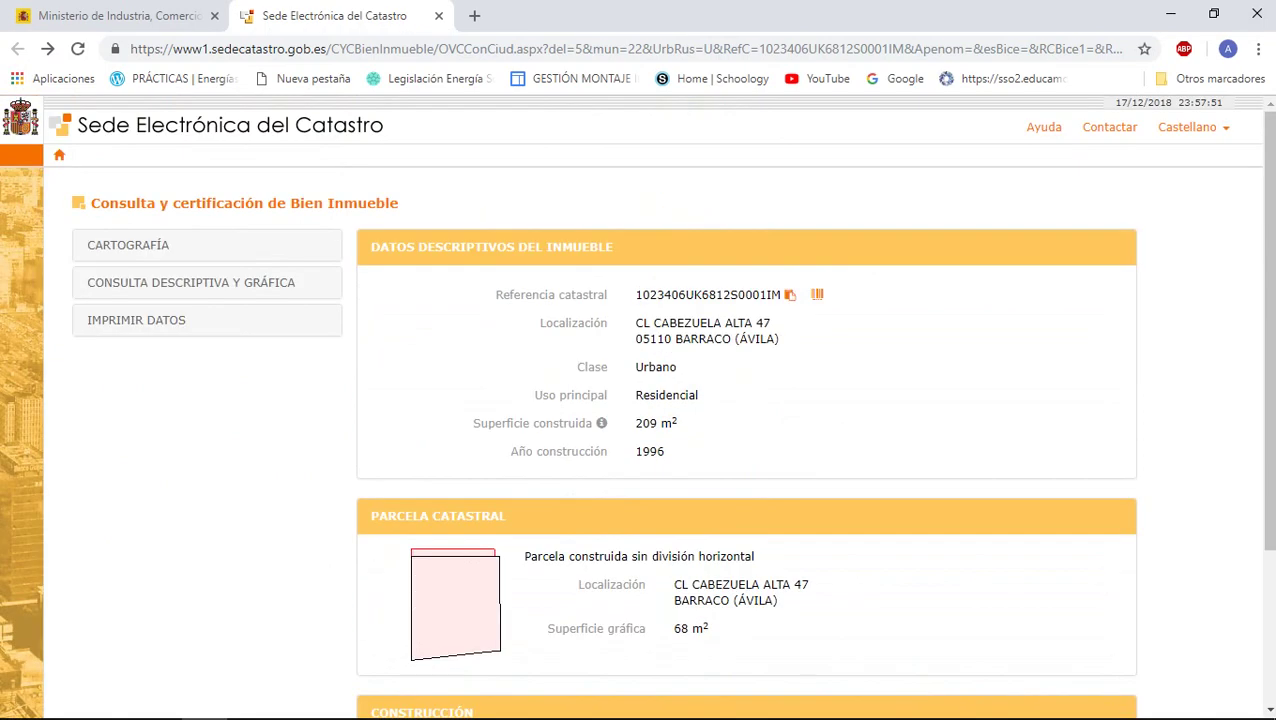
drag(665, 451, 642, 451)
click(295, 701)
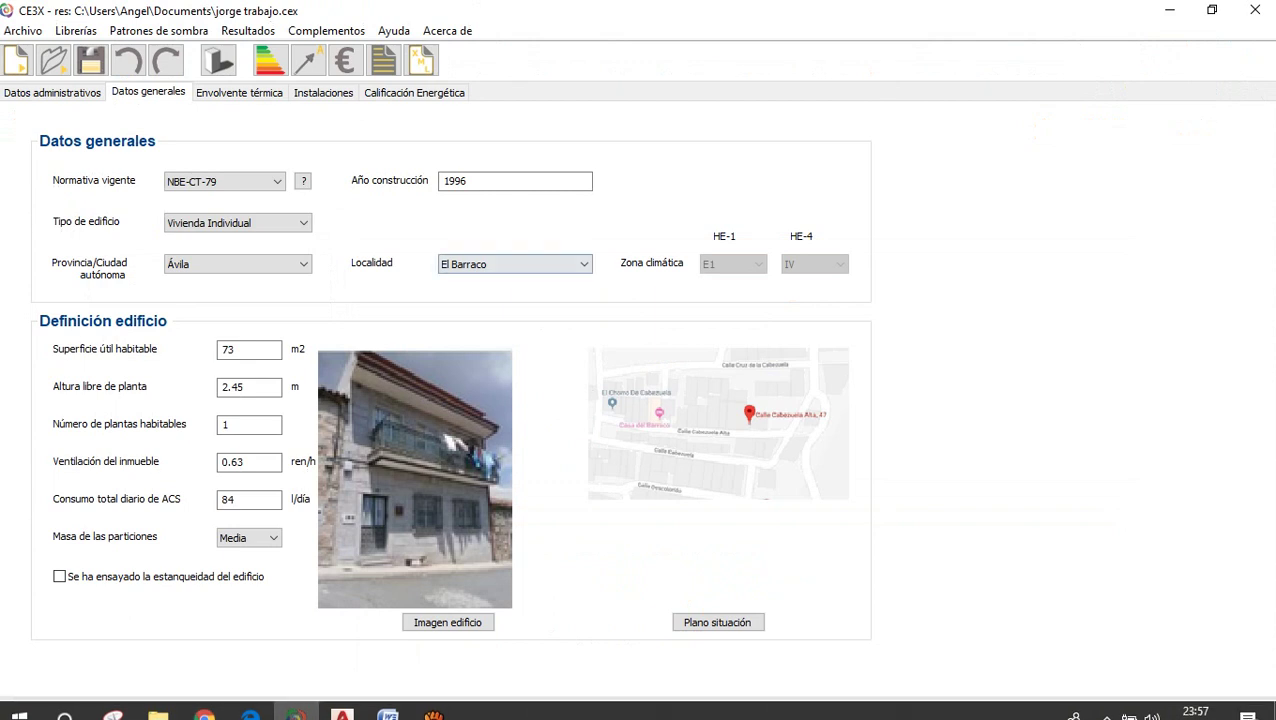
Select NBE-CT-79 as the building regulation in force in the general data
click(268, 182)
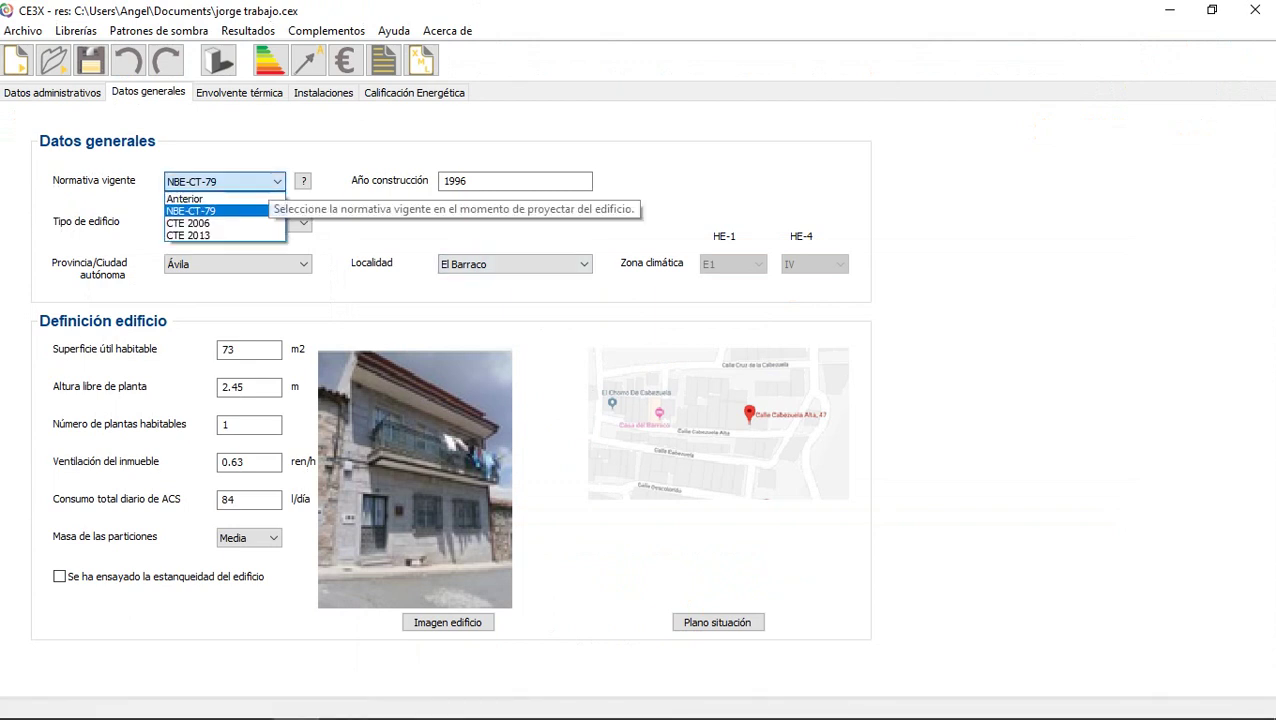
click(204, 211)
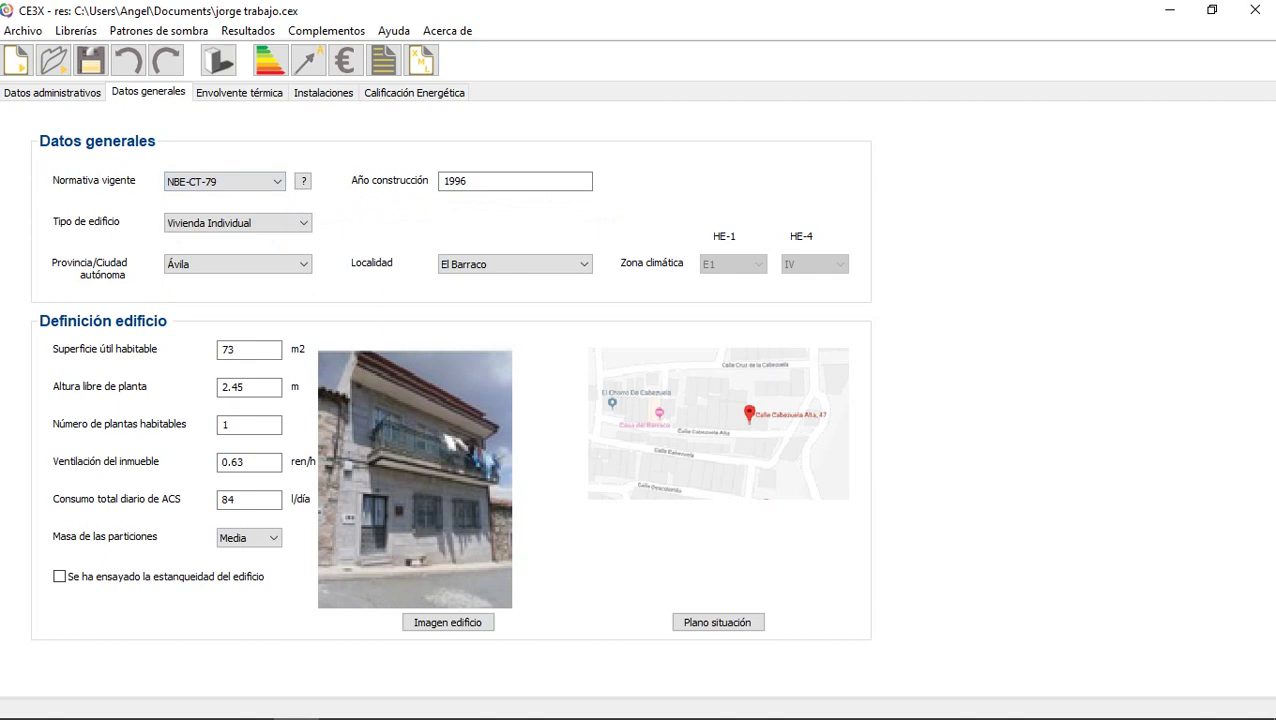
key(Tab)
key(Tab)
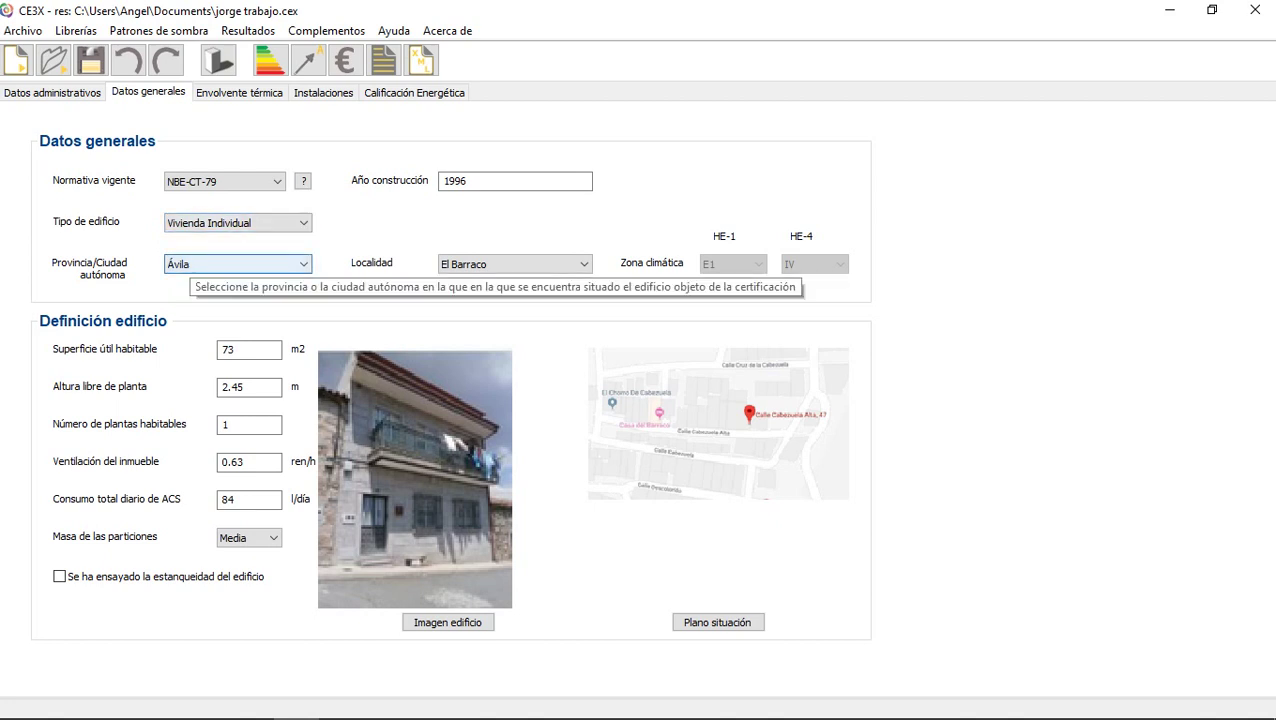
key(Tab)
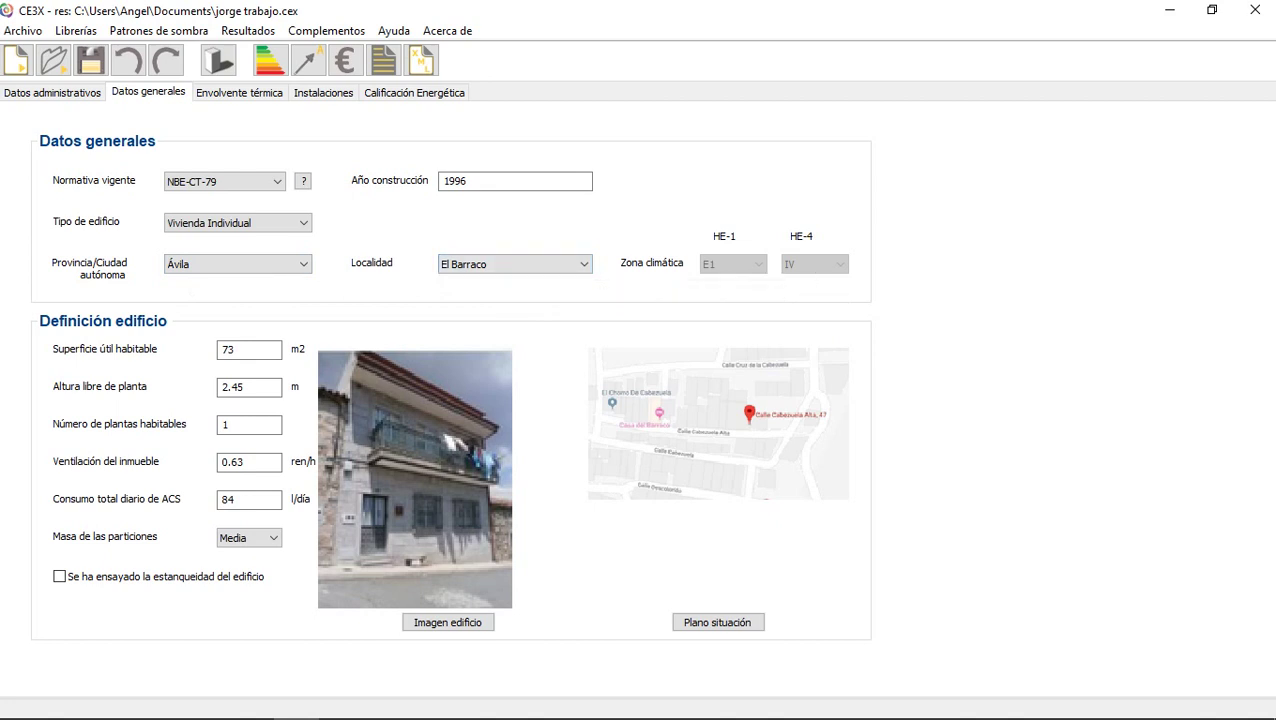
Change the building's province to Castellón and set it back to Ávila
click(237, 264)
click(230, 366)
click(237, 264)
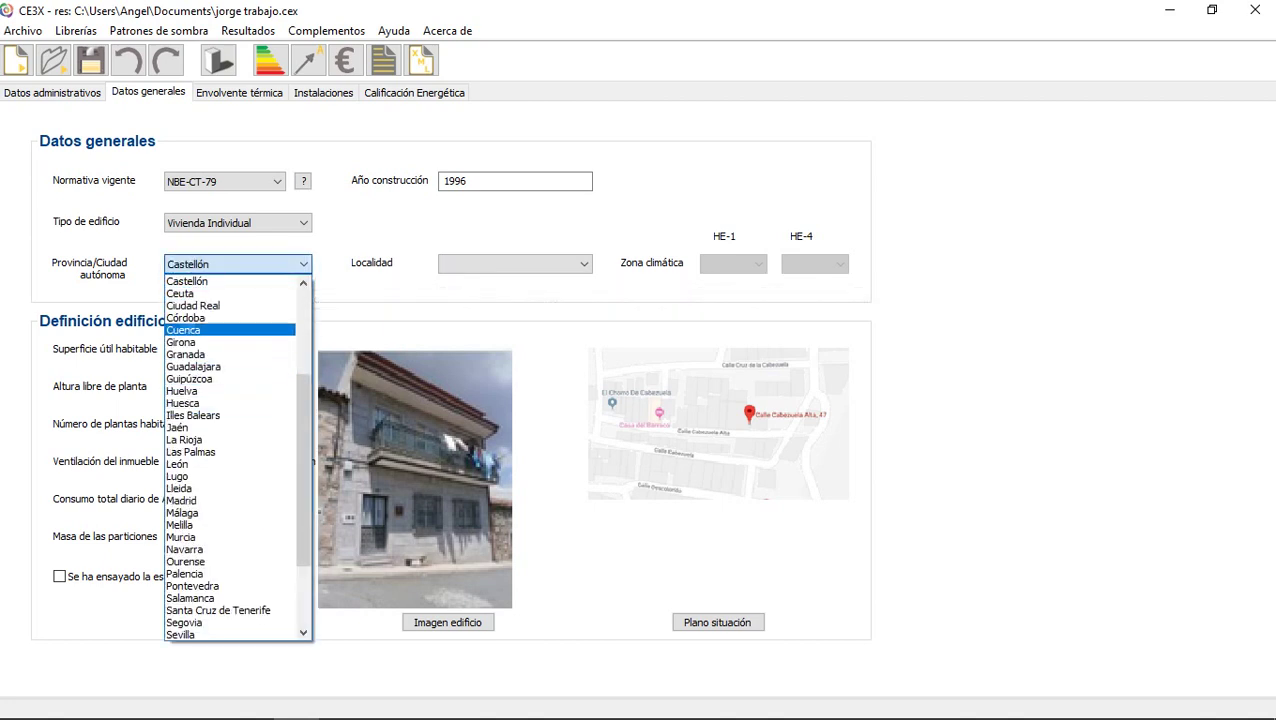
scroll(230, 447, up, 5)
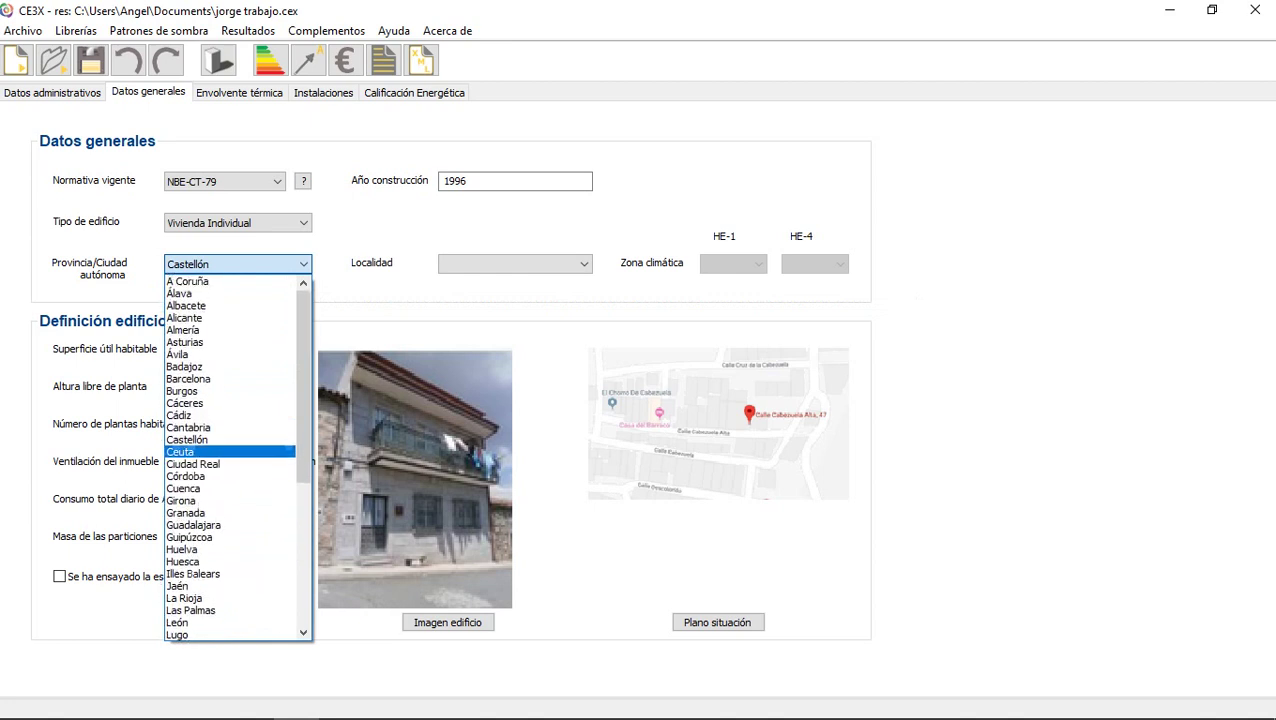
click(200, 354)
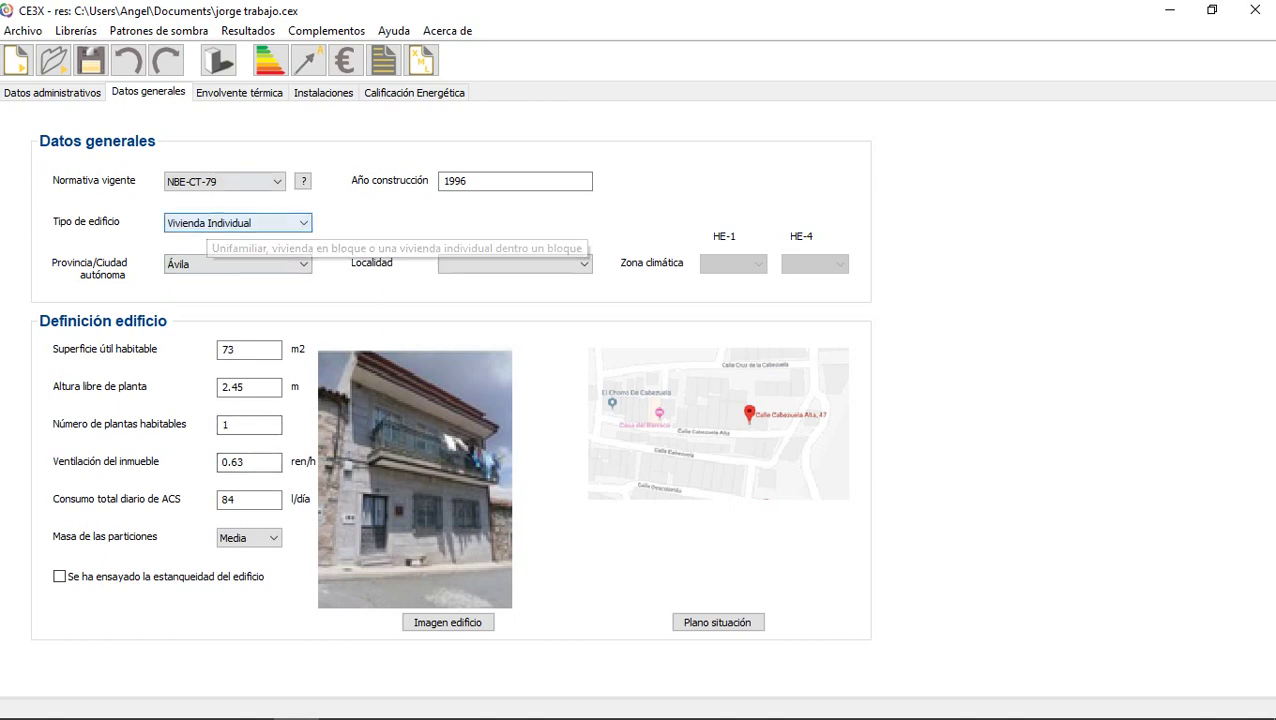
Review the wall and opening forms of the thermal envelope and compare them with the floor plan in AutoCAD, returning to CE3X
click(239, 92)
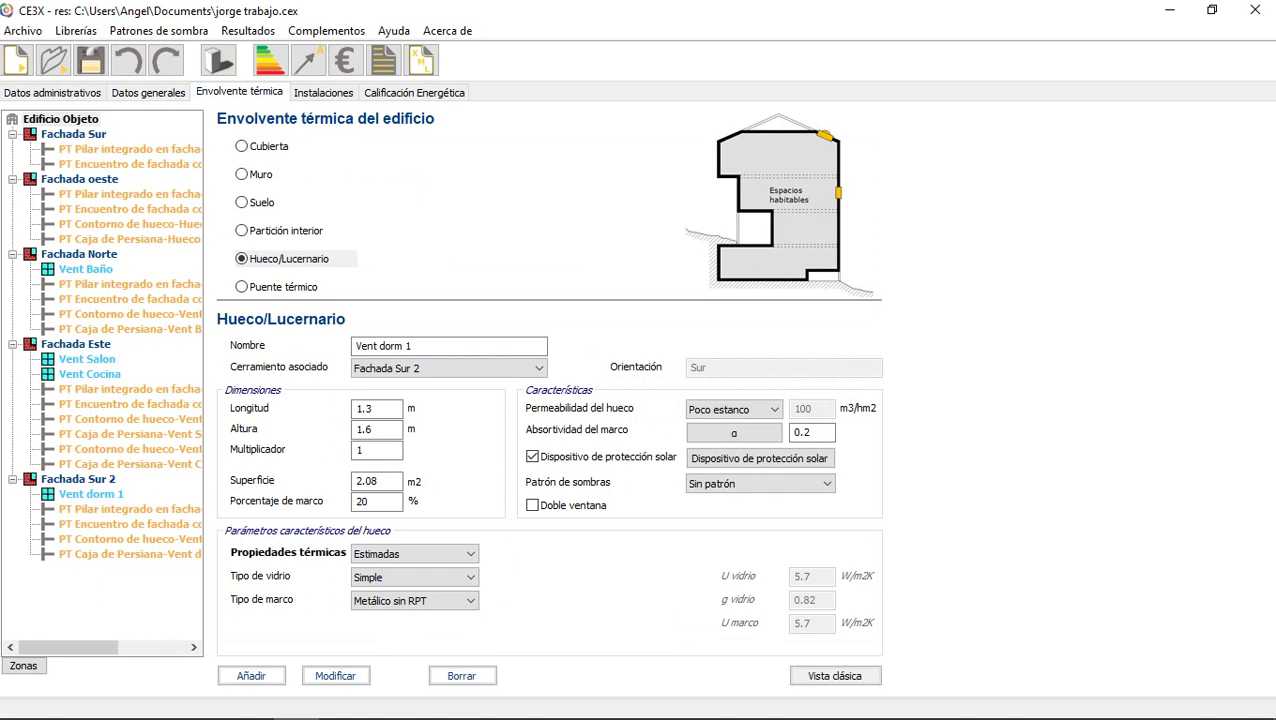
click(245, 175)
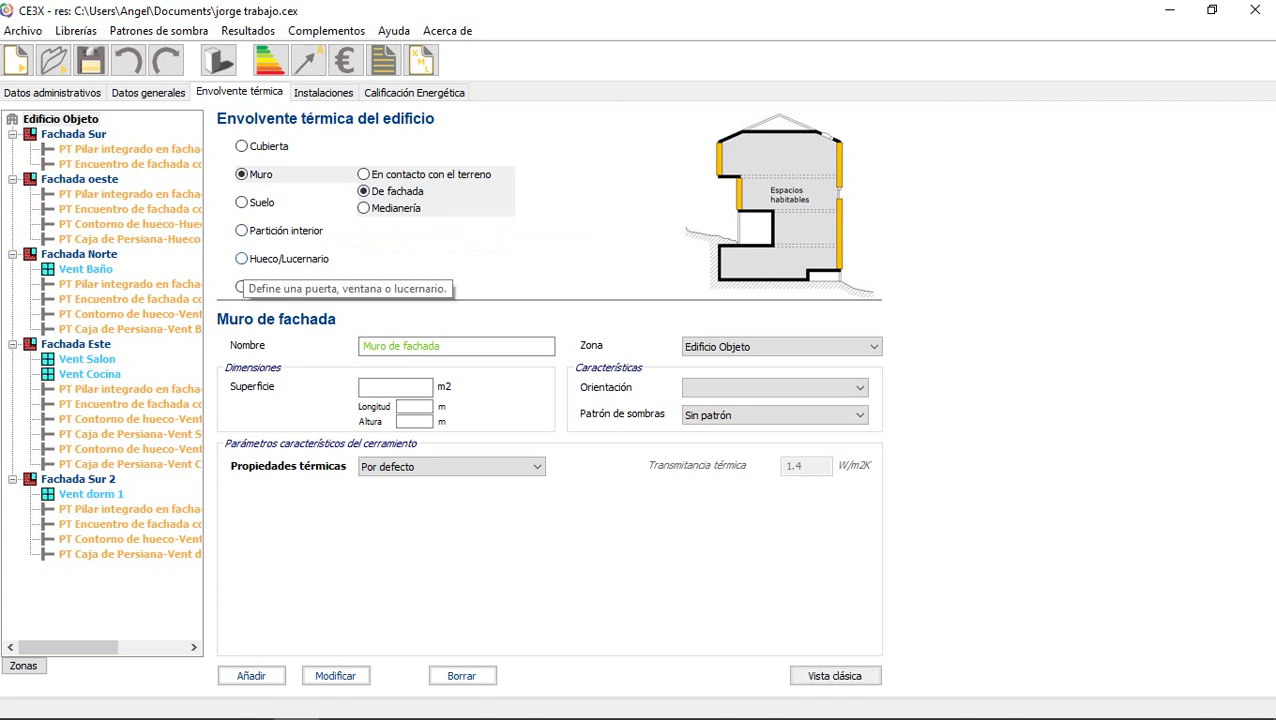
click(243, 259)
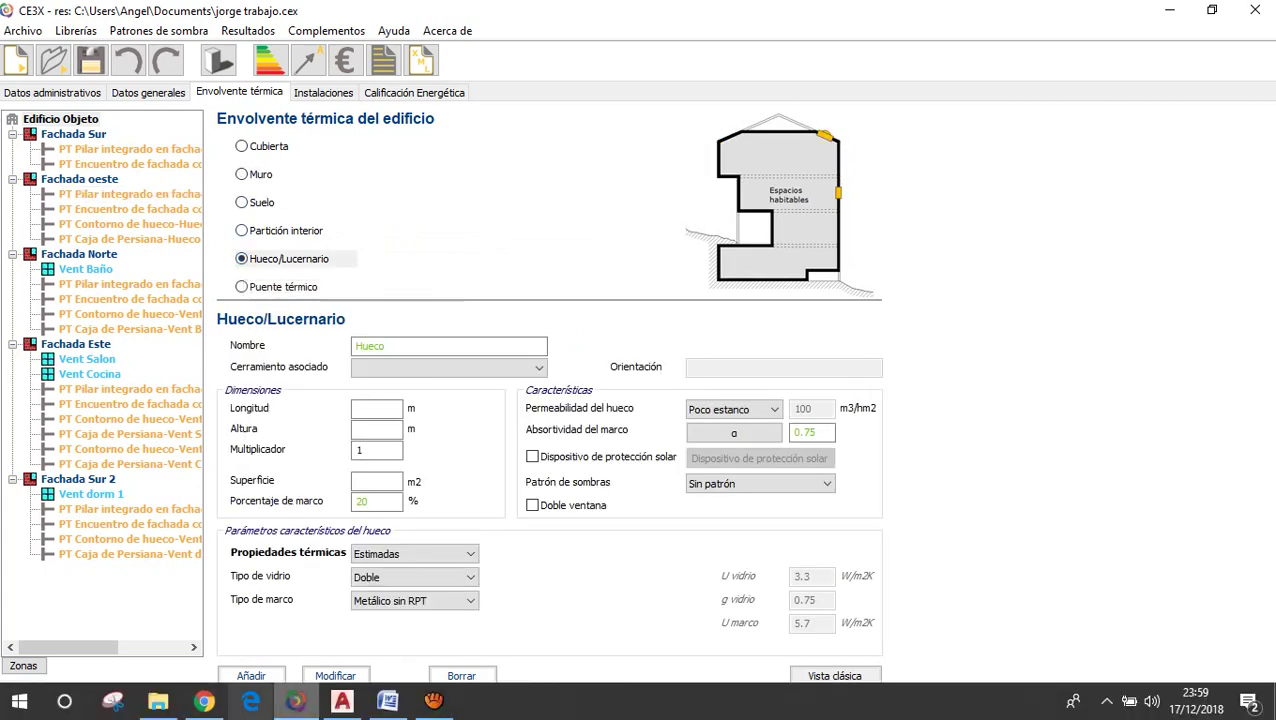
click(342, 704)
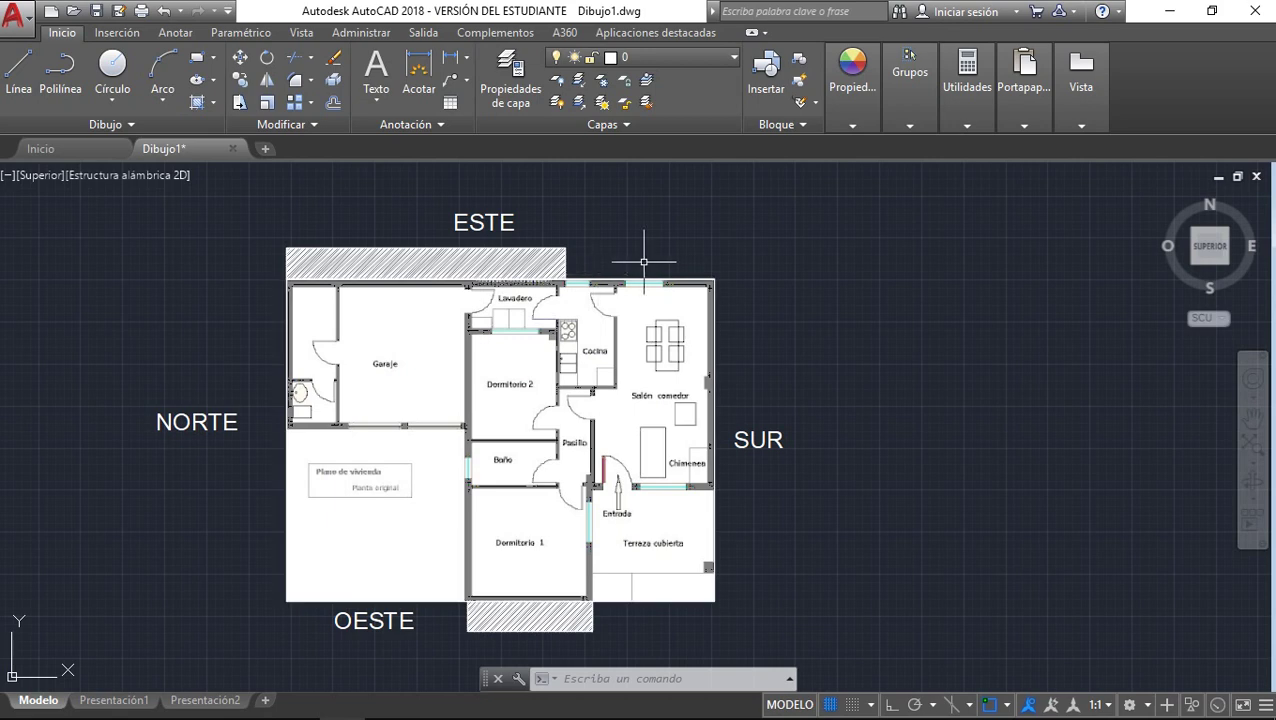
click(295, 700)
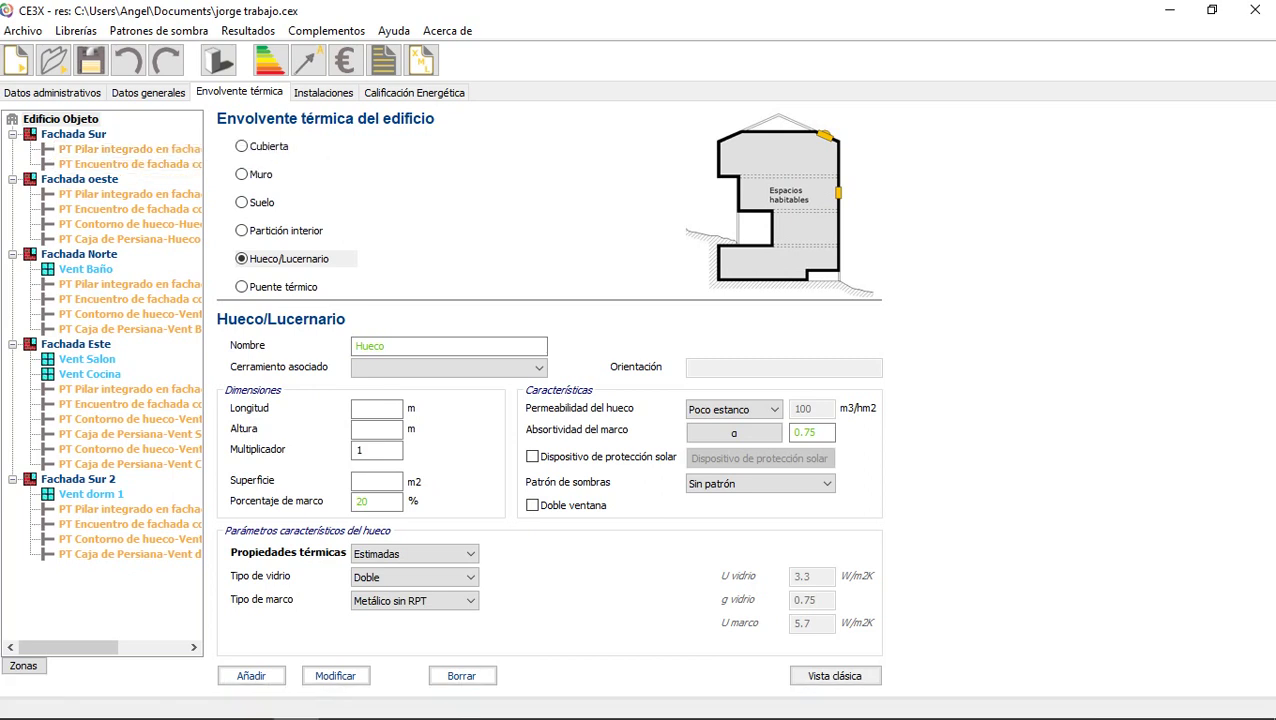
For the wall Fachada Sur, select the orientation Sur and the façade type Doble hoja con cámara
click(73, 134)
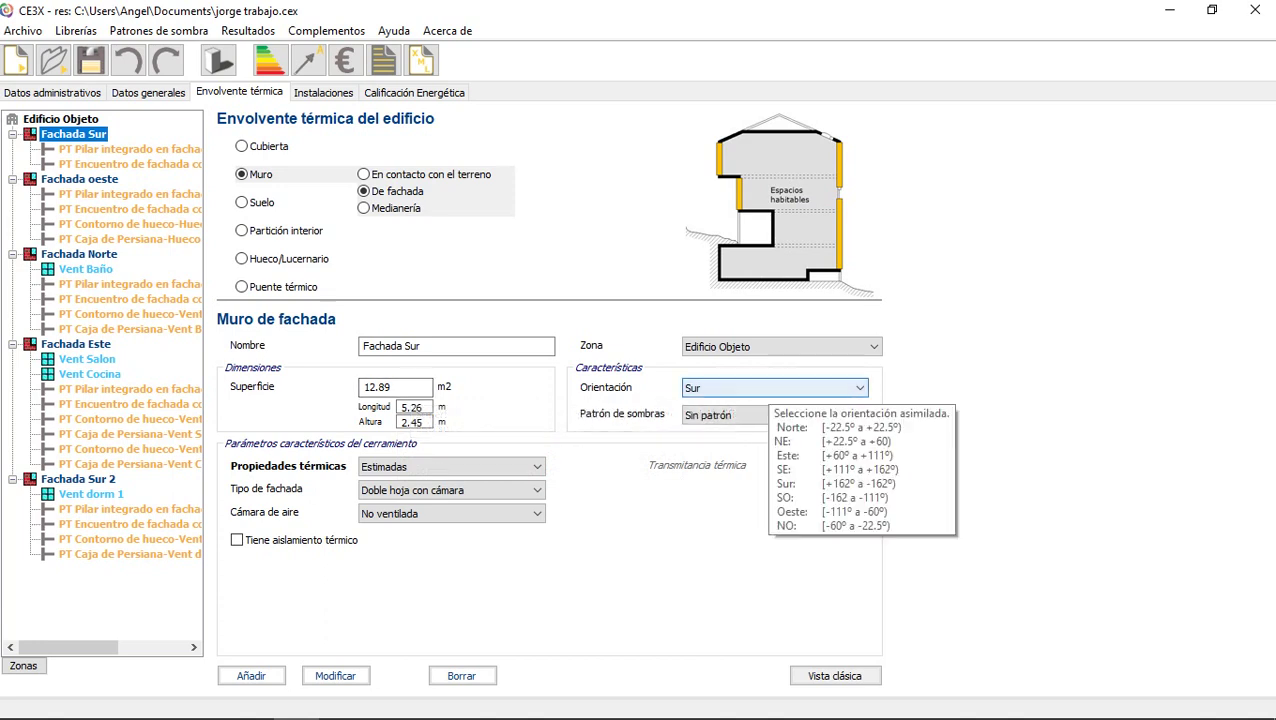
click(770, 388)
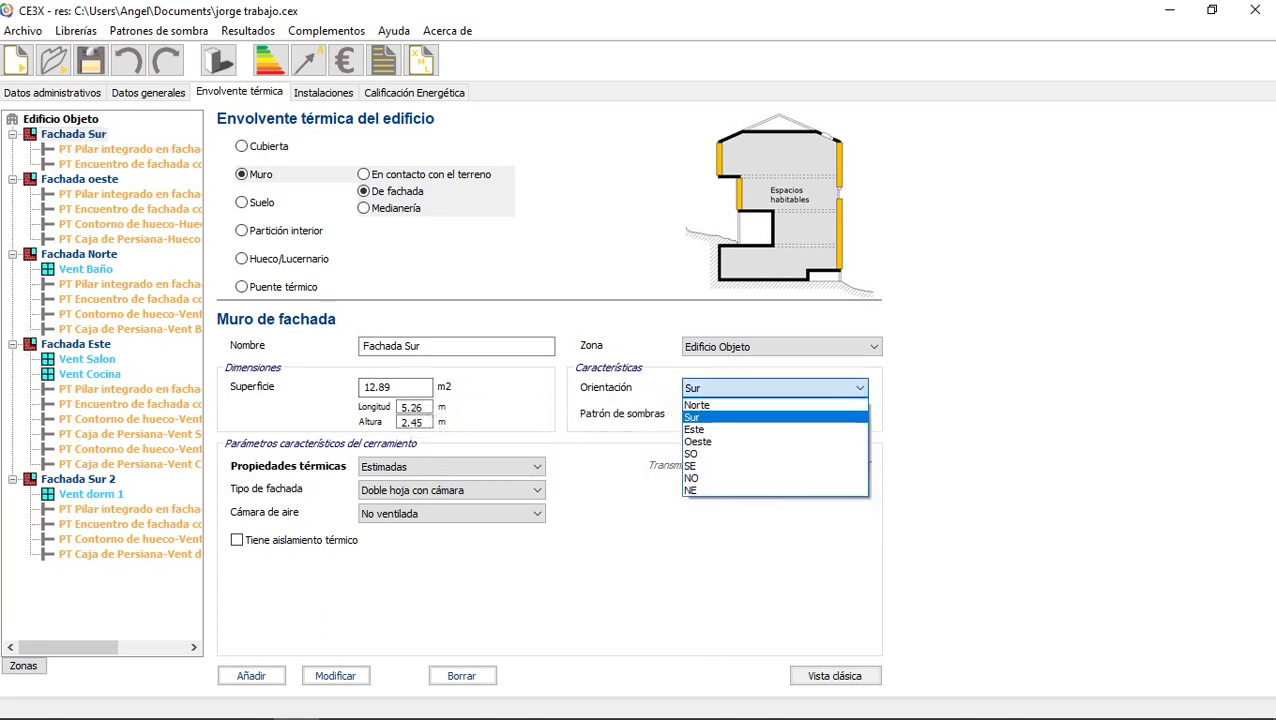
click(770, 417)
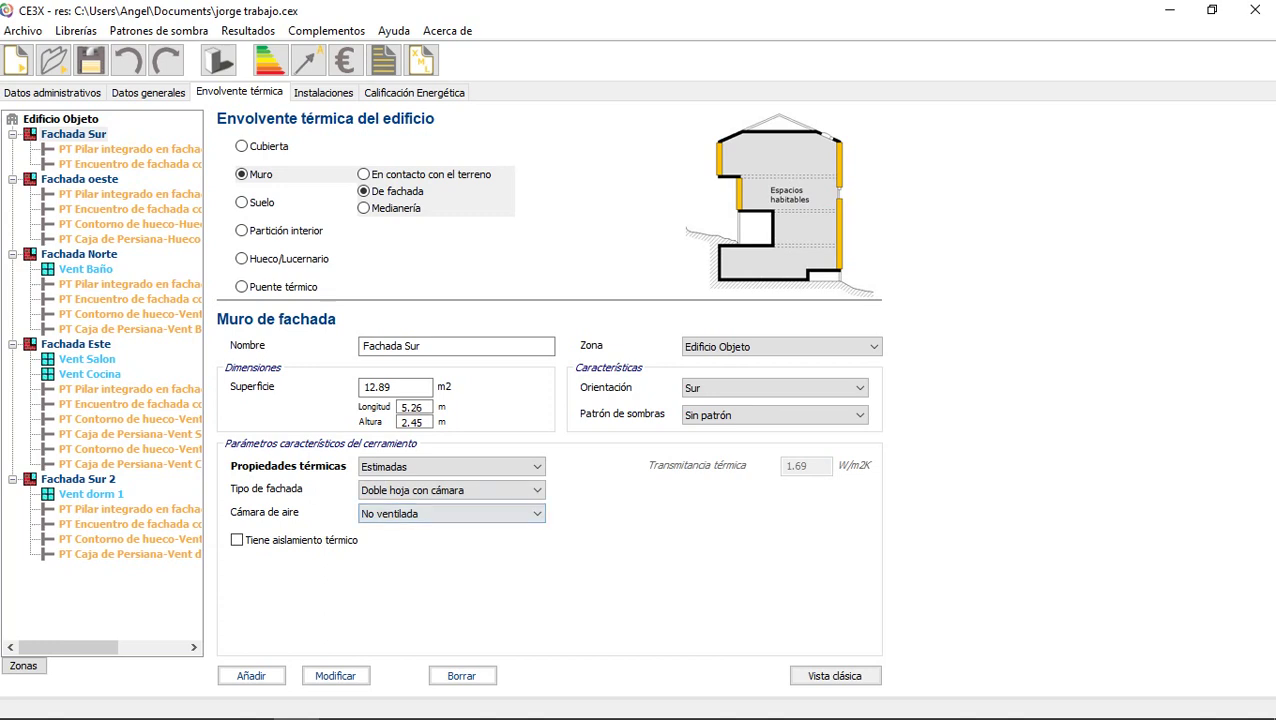
click(528, 489)
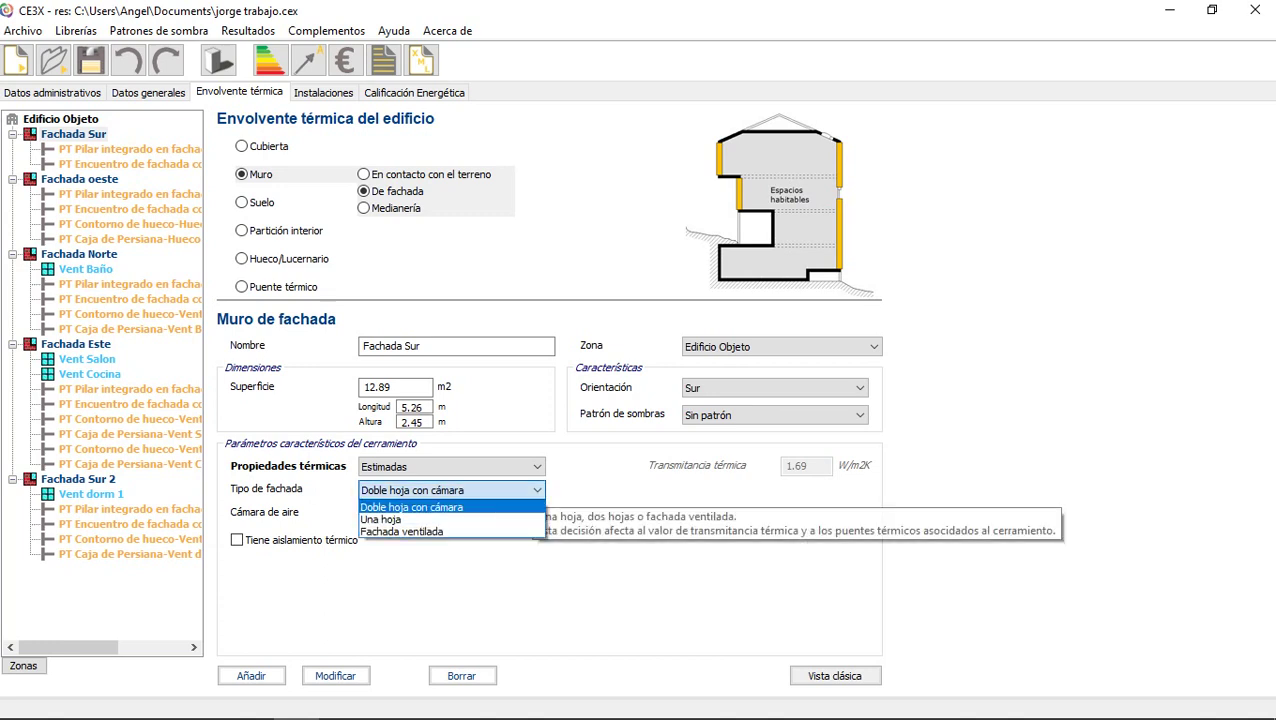
click(509, 507)
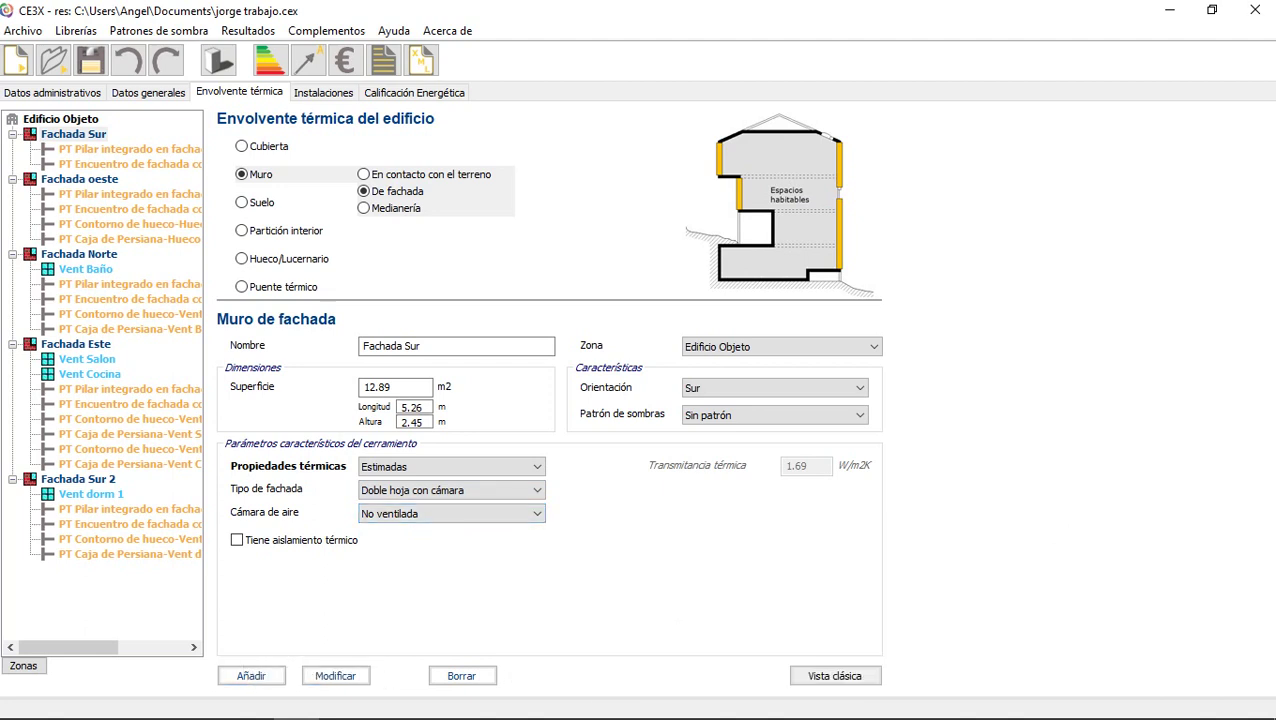
Open the wall Fachada oeste and review its orientation, façade type and air chamber settings
click(79, 179)
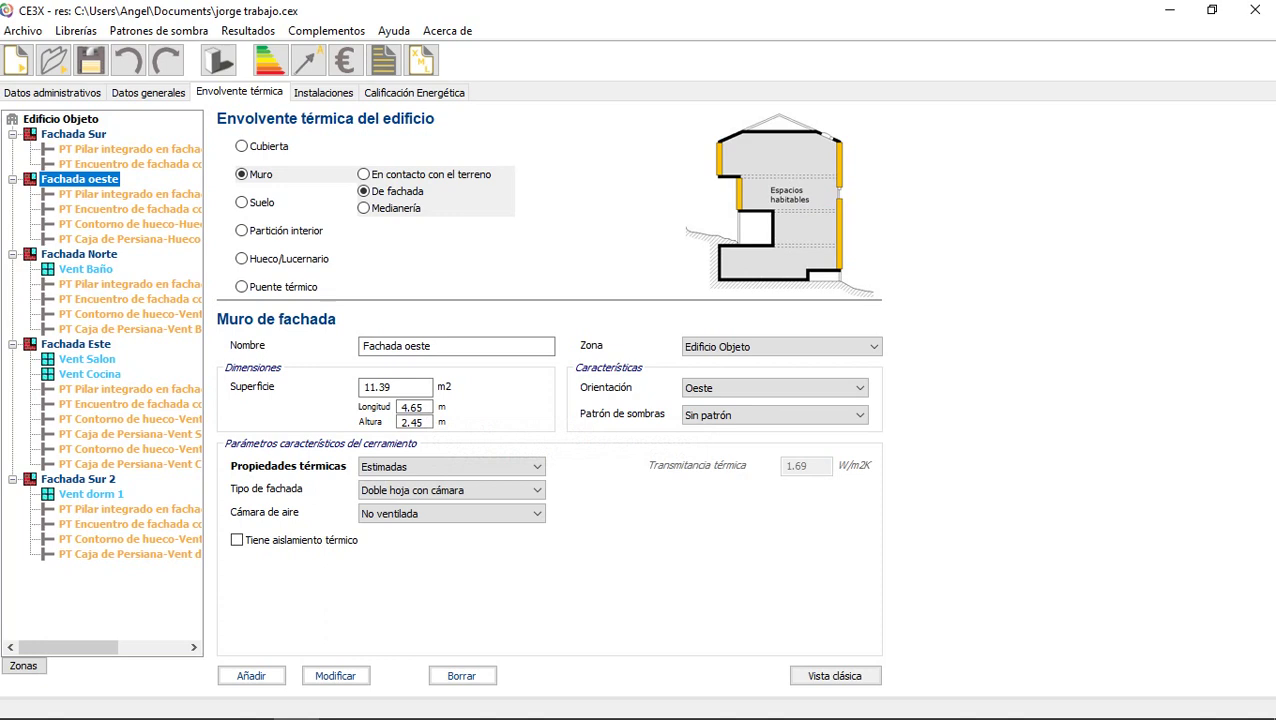
click(834, 388)
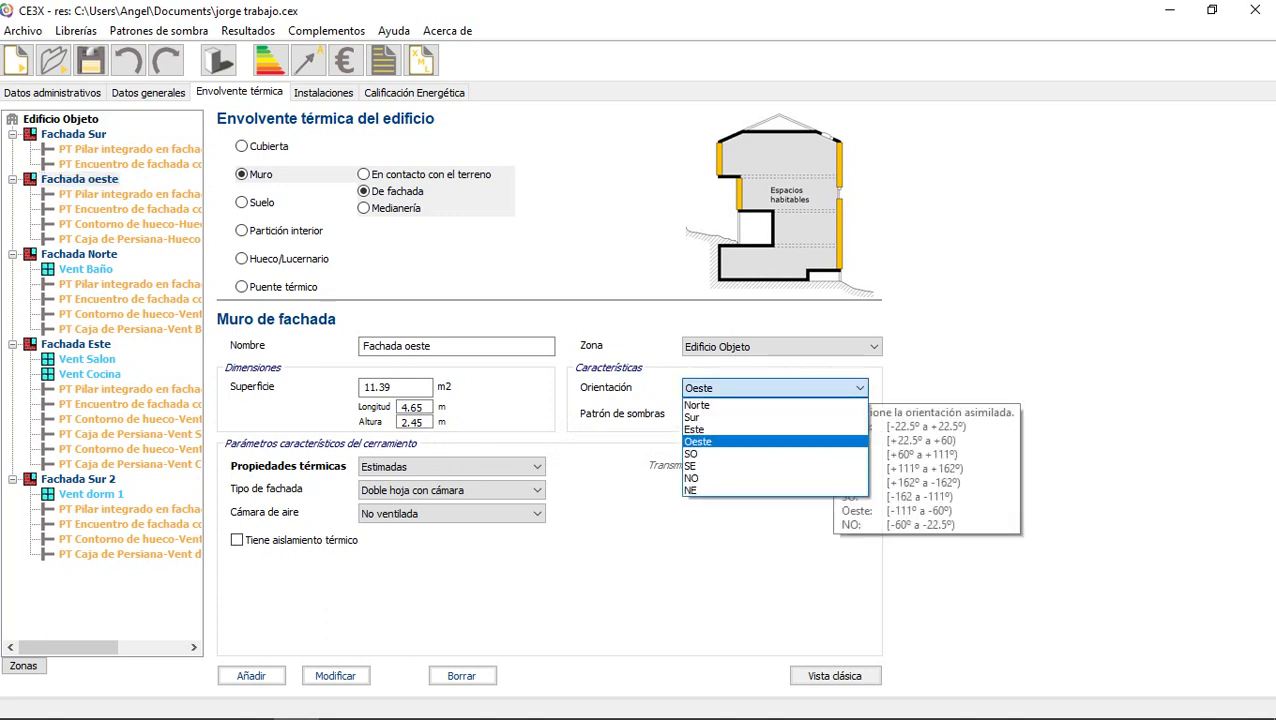
click(834, 388)
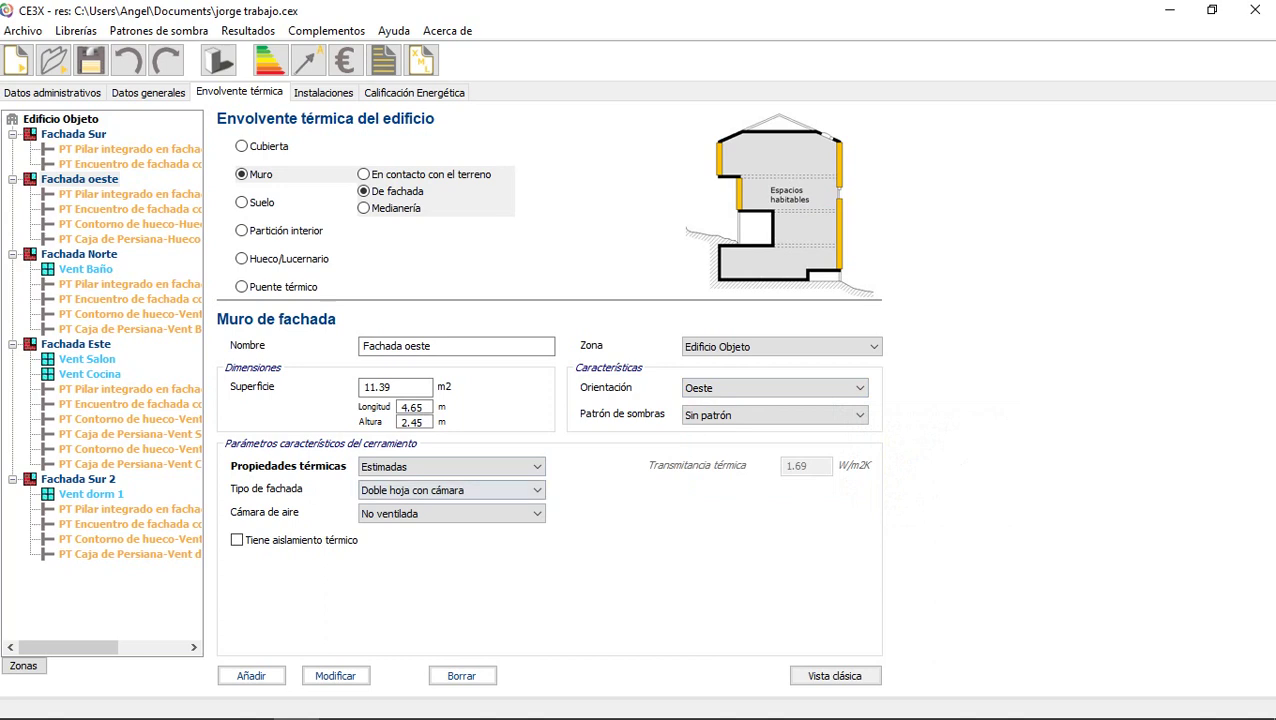
click(450, 490)
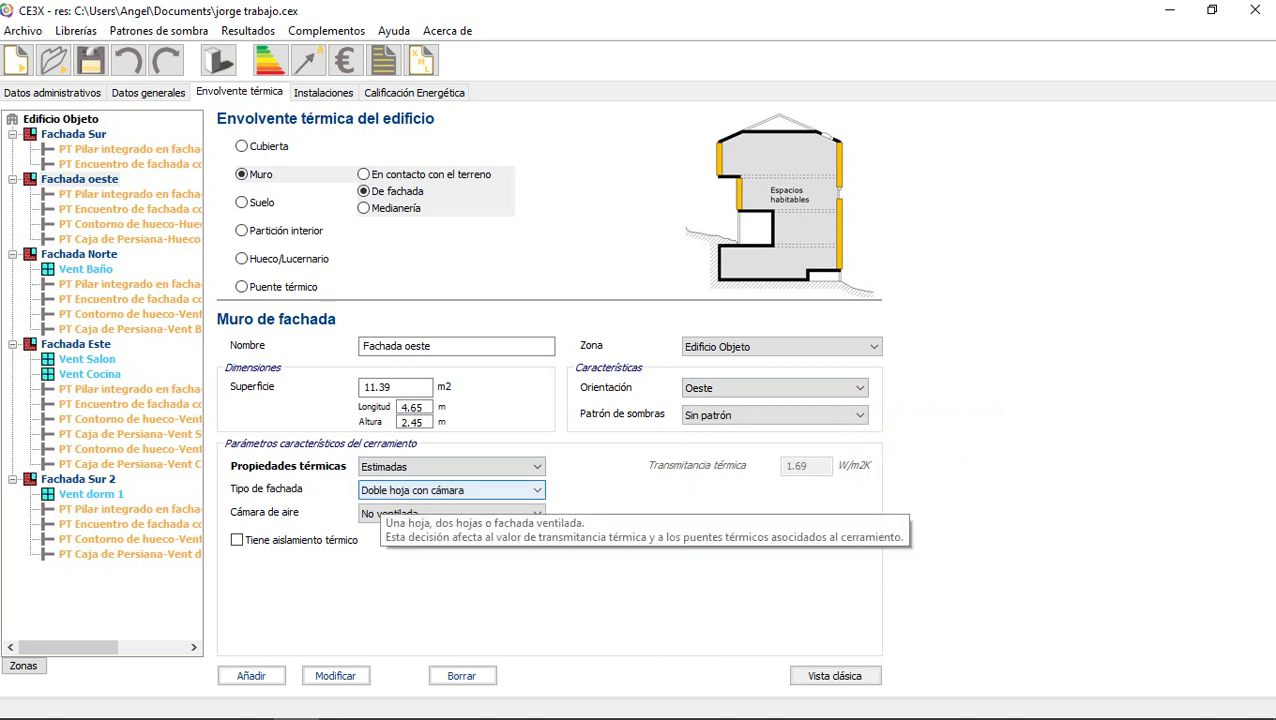
click(452, 513)
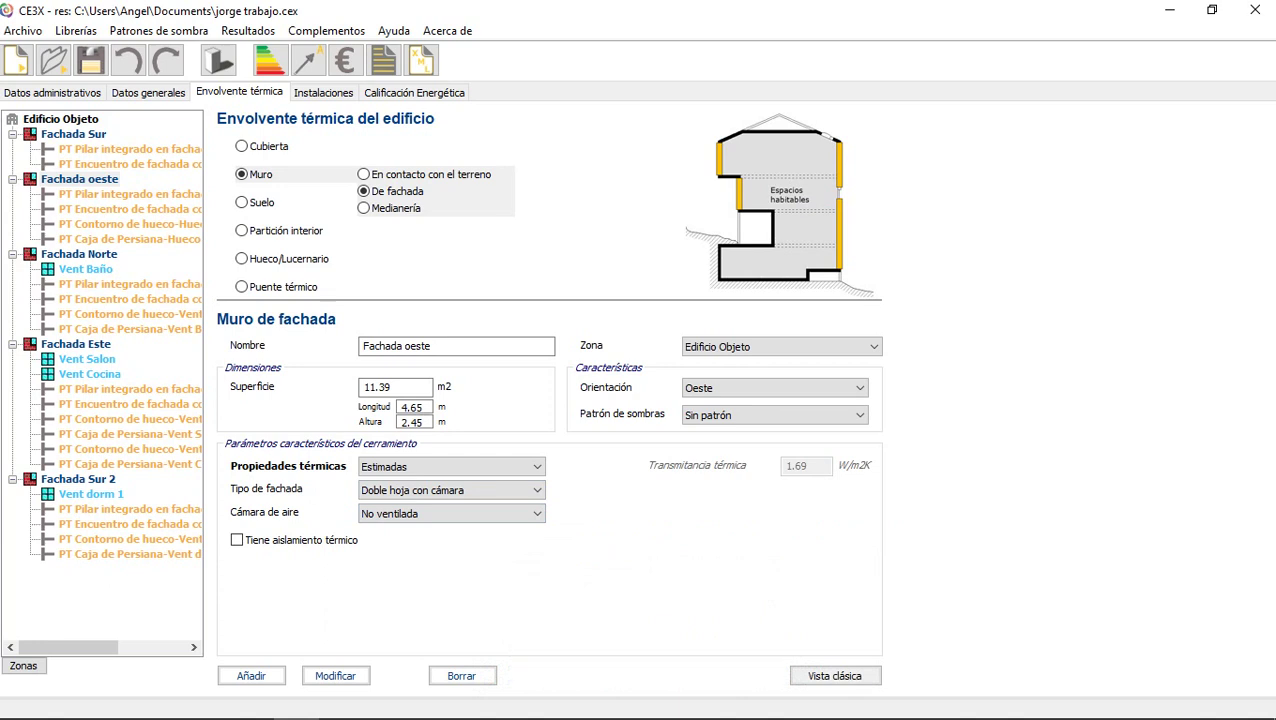
Open the wall Fachada Norte, compare it with the floor plan in AutoCAD, and review its orientation options back in CE3X
click(79, 254)
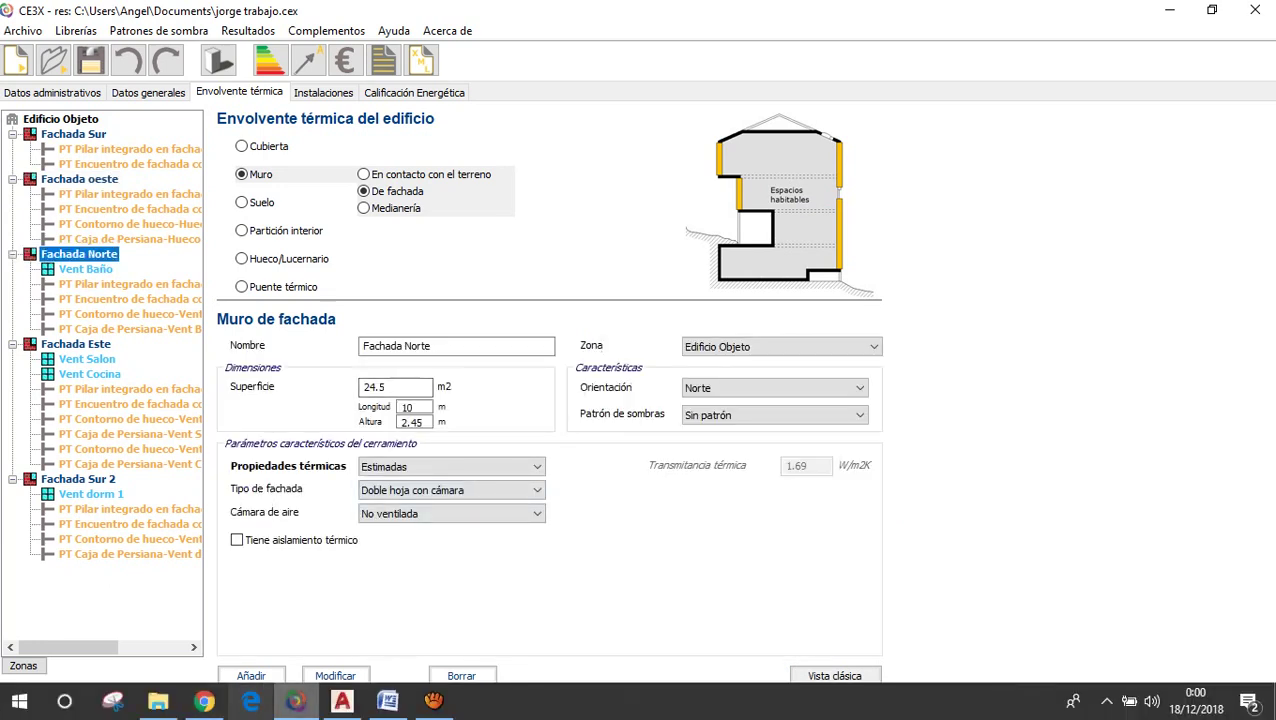
click(342, 700)
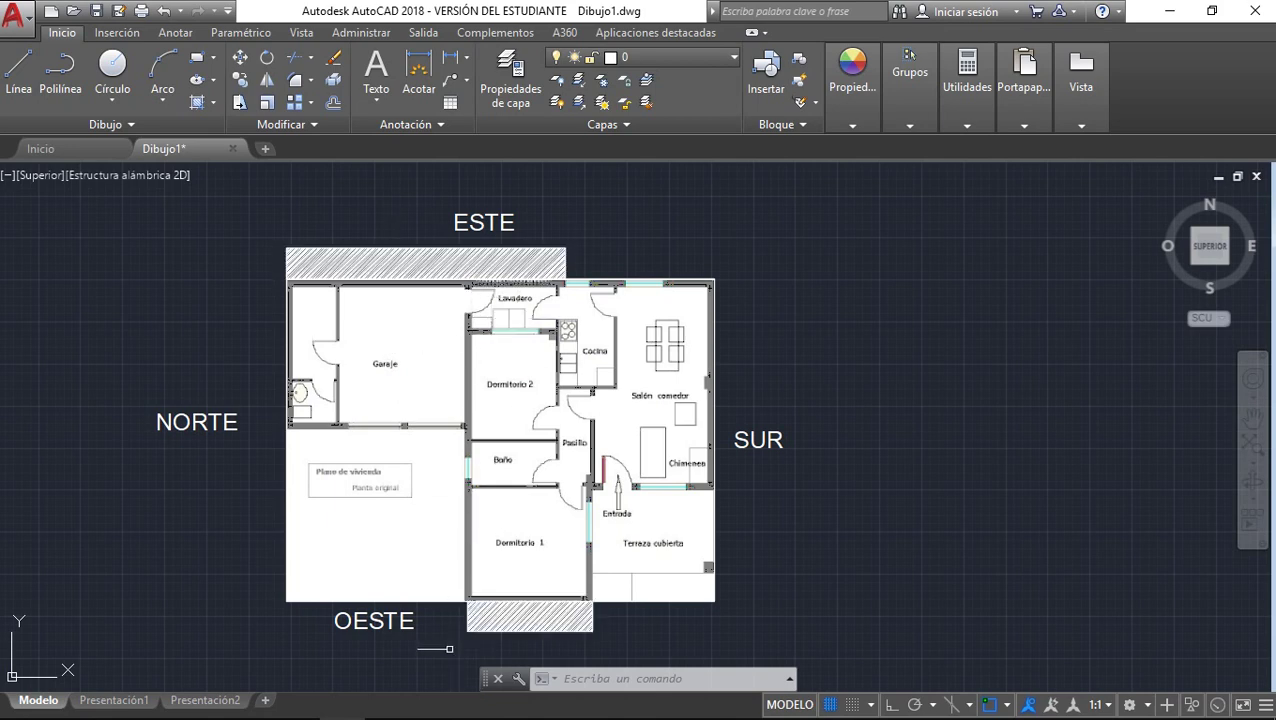
mouse_move(390, 717)
click(295, 701)
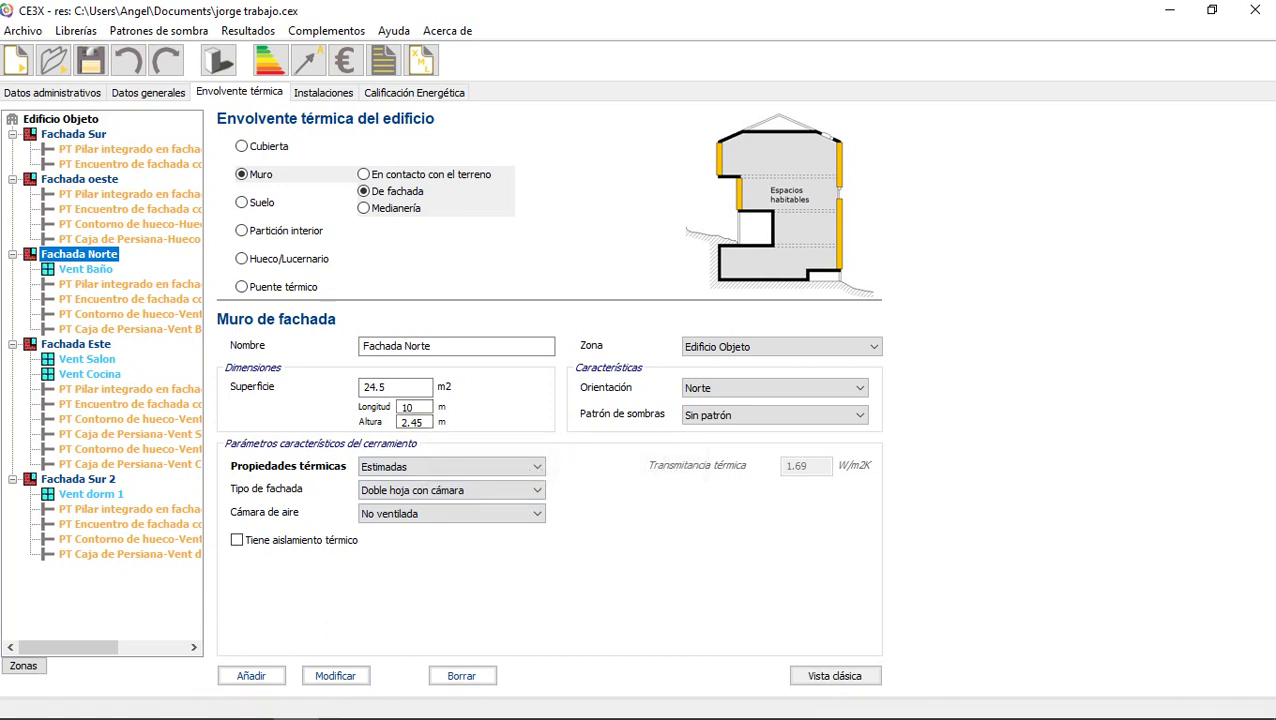
click(706, 390)
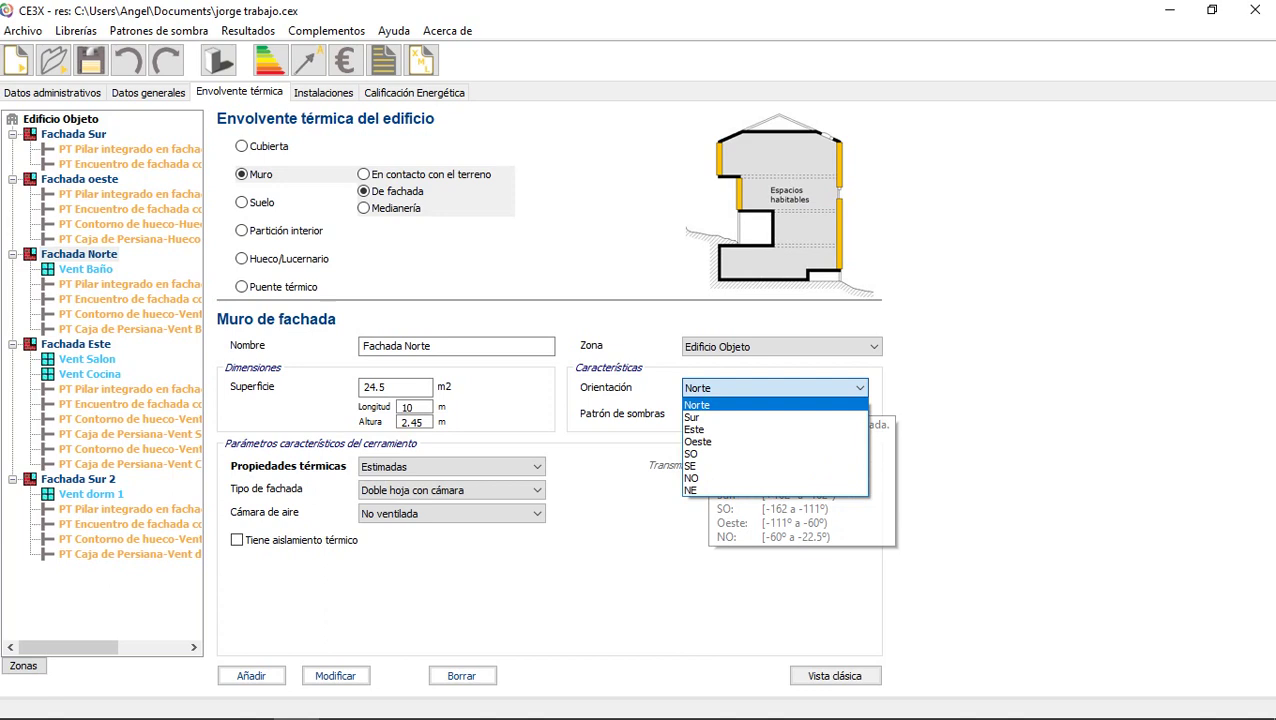
key(Escape)
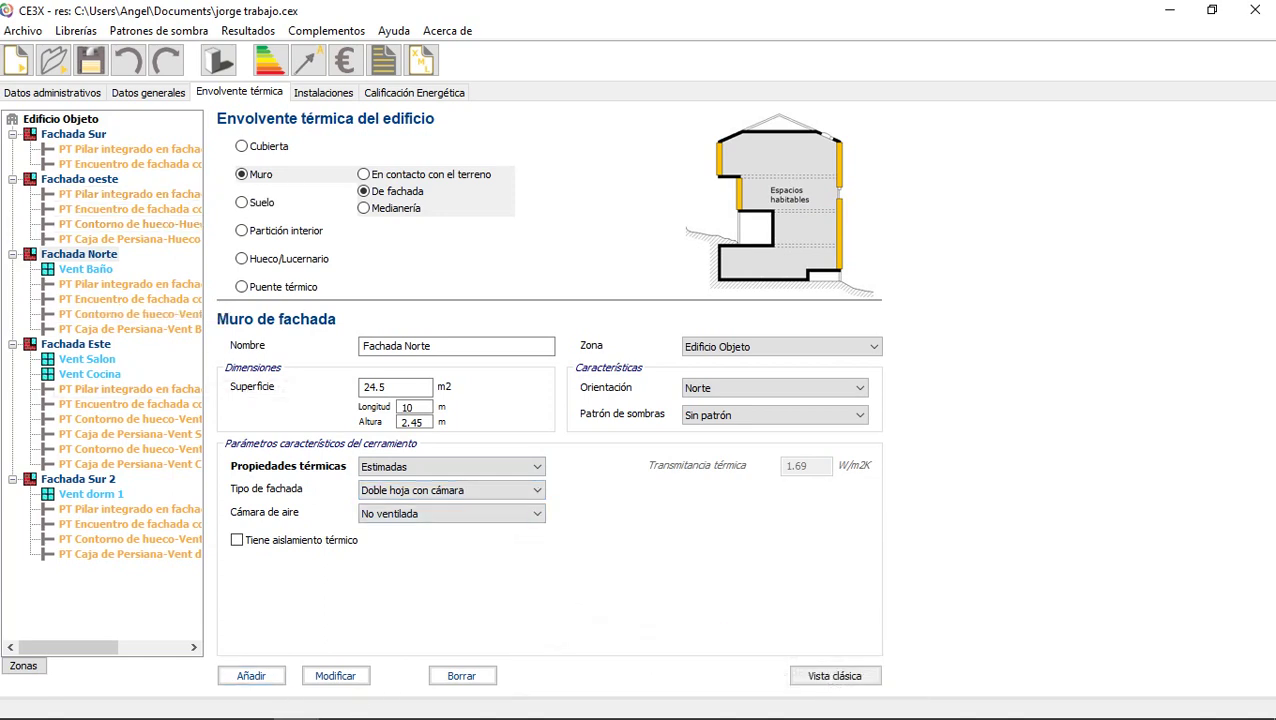
Review the walls Fachada Este, Fachada Sur 2 and Fachada Sur, checking Fachada Sur 2 against the floor plan in AutoCAD and returning to CE3X
click(75, 343)
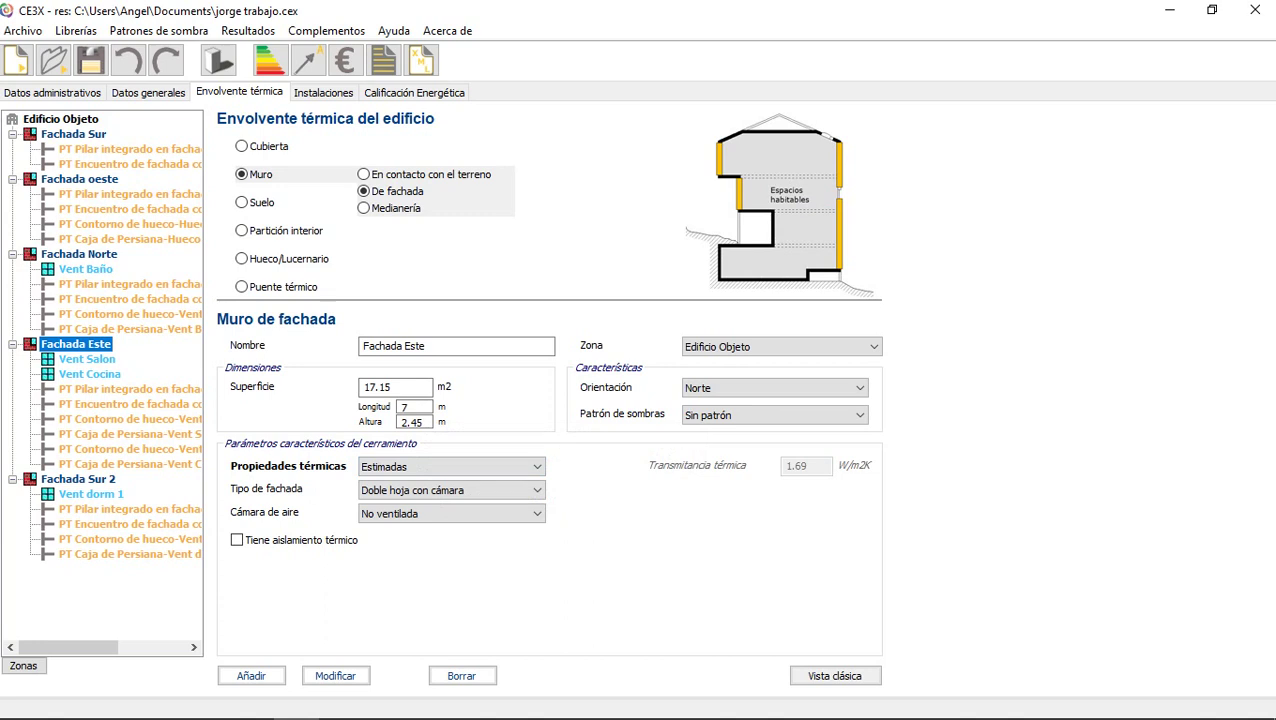
click(78, 479)
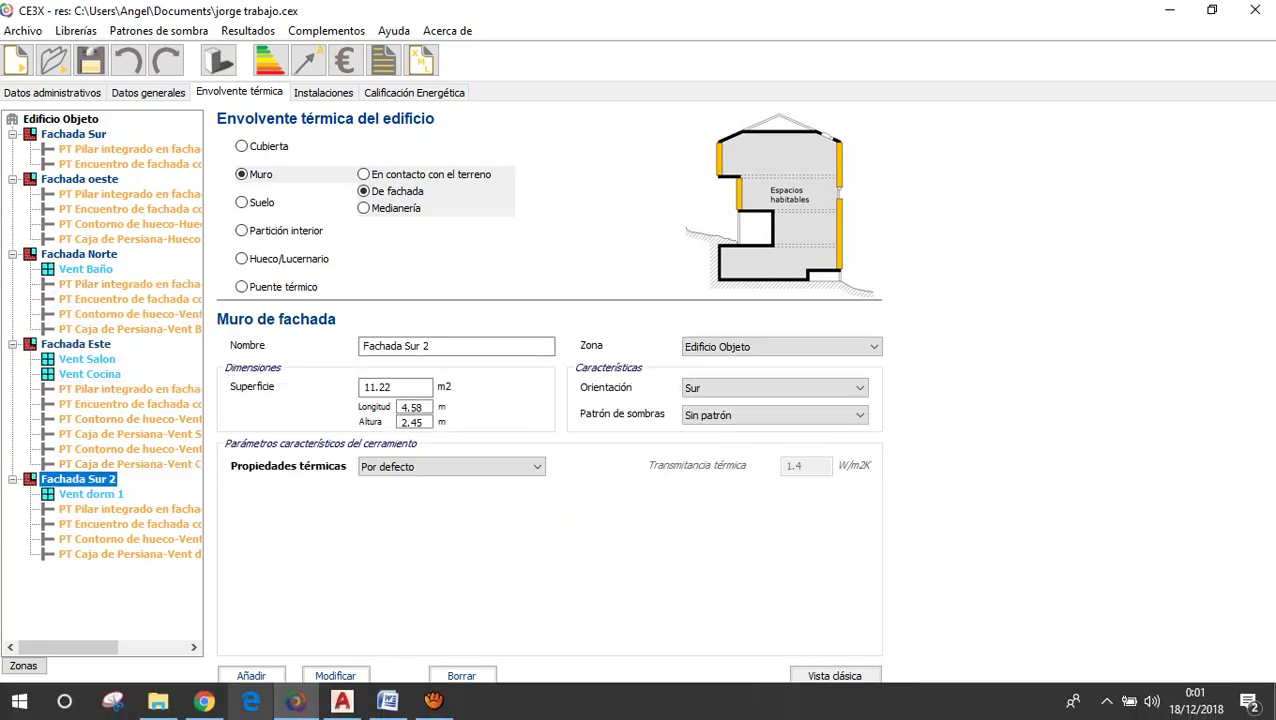
click(341, 711)
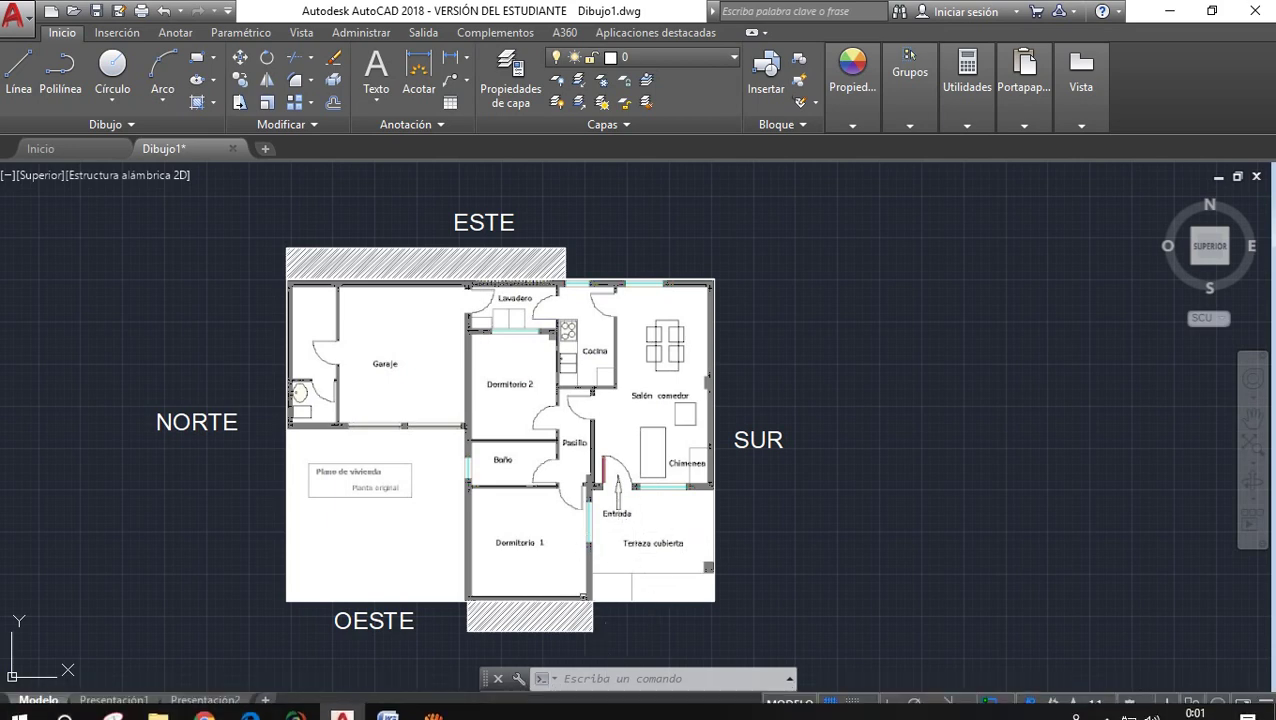
click(296, 700)
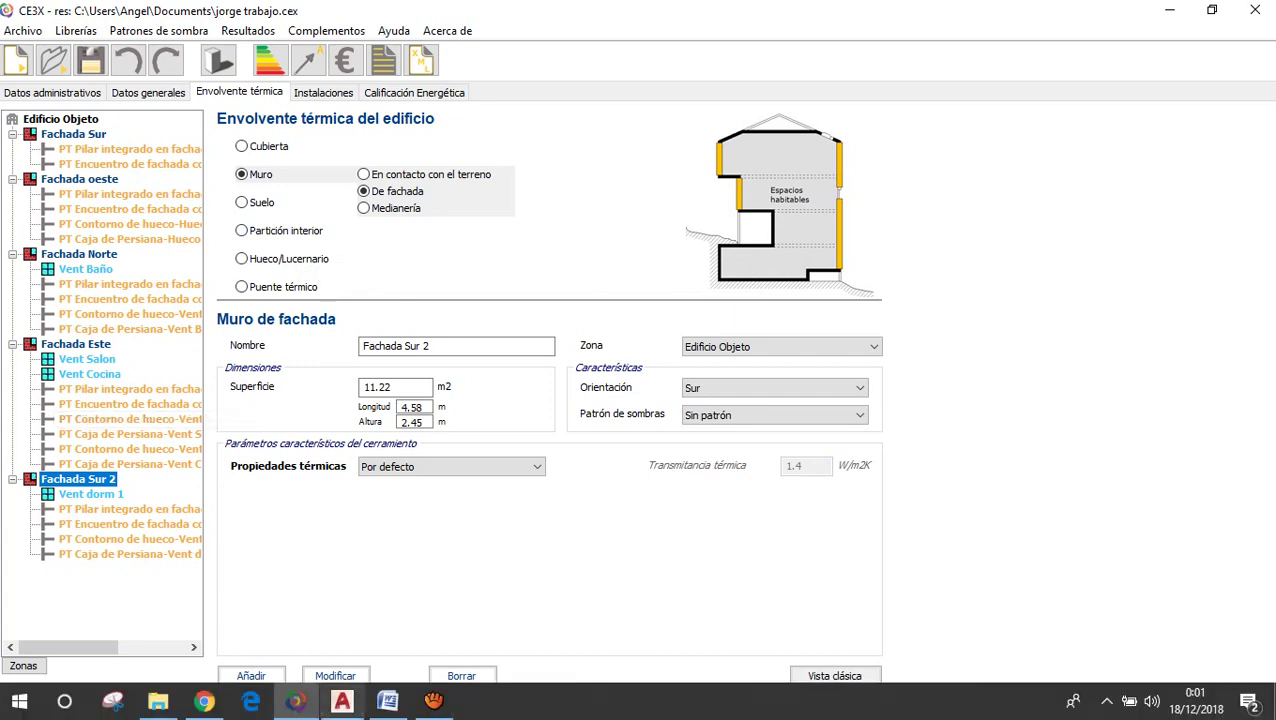
click(342, 701)
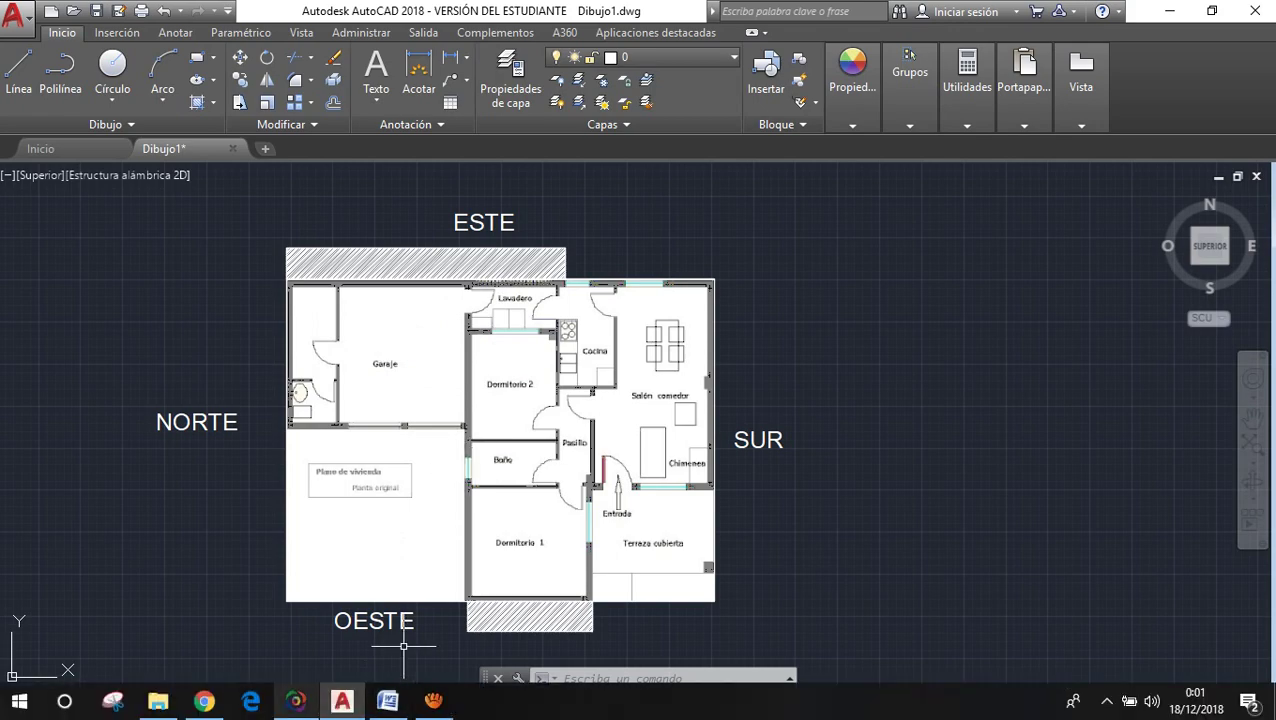
click(295, 701)
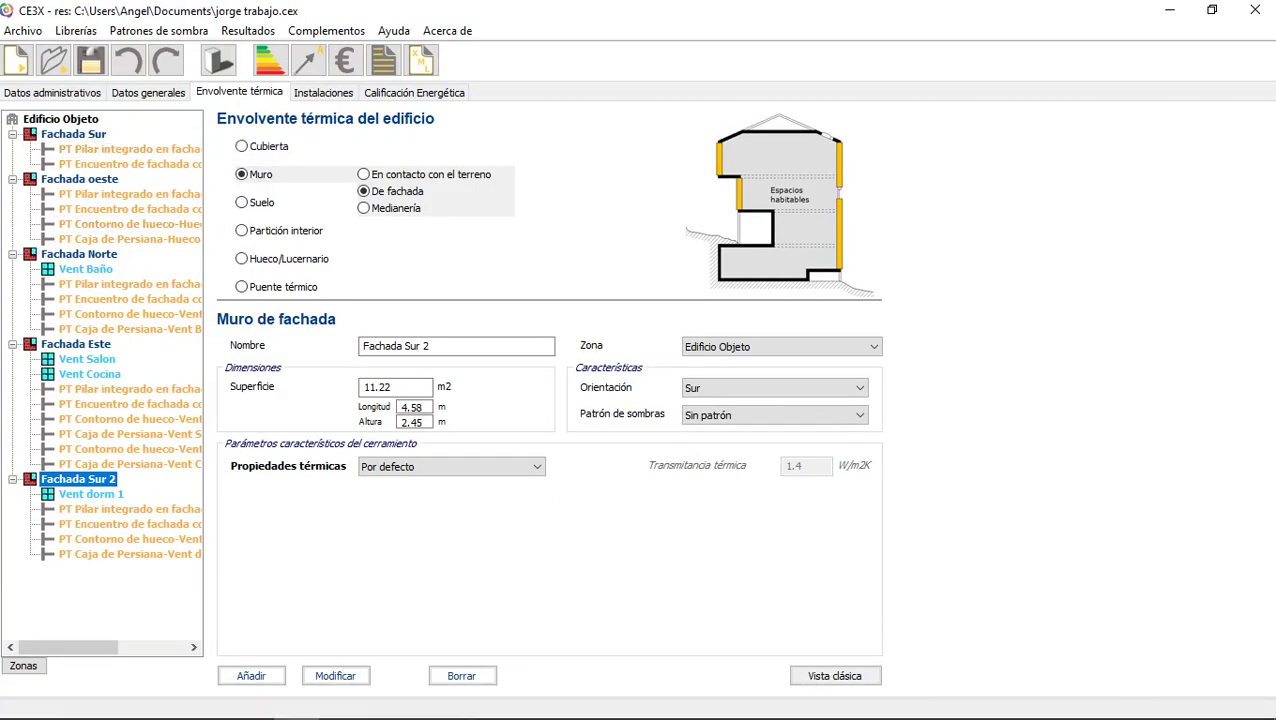
click(73, 134)
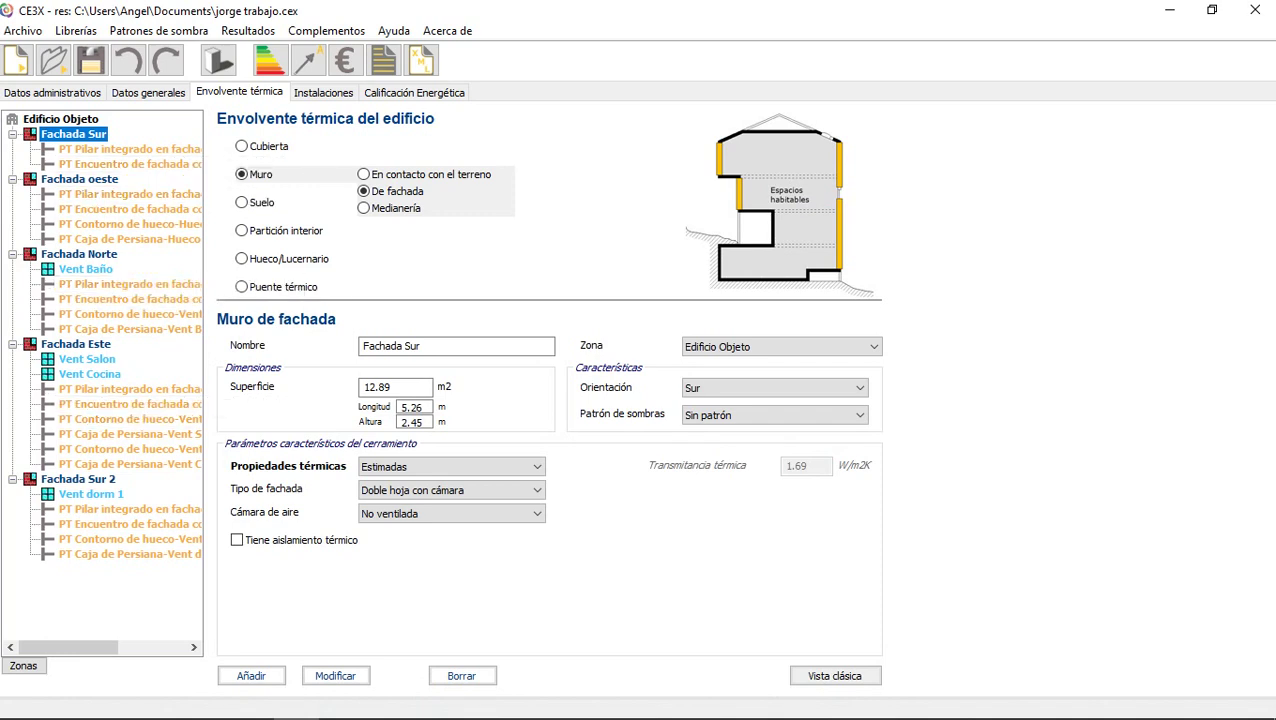
Open the opening Vent Baño and review its dimensions and the frame absorptivity table by colour
click(85, 269)
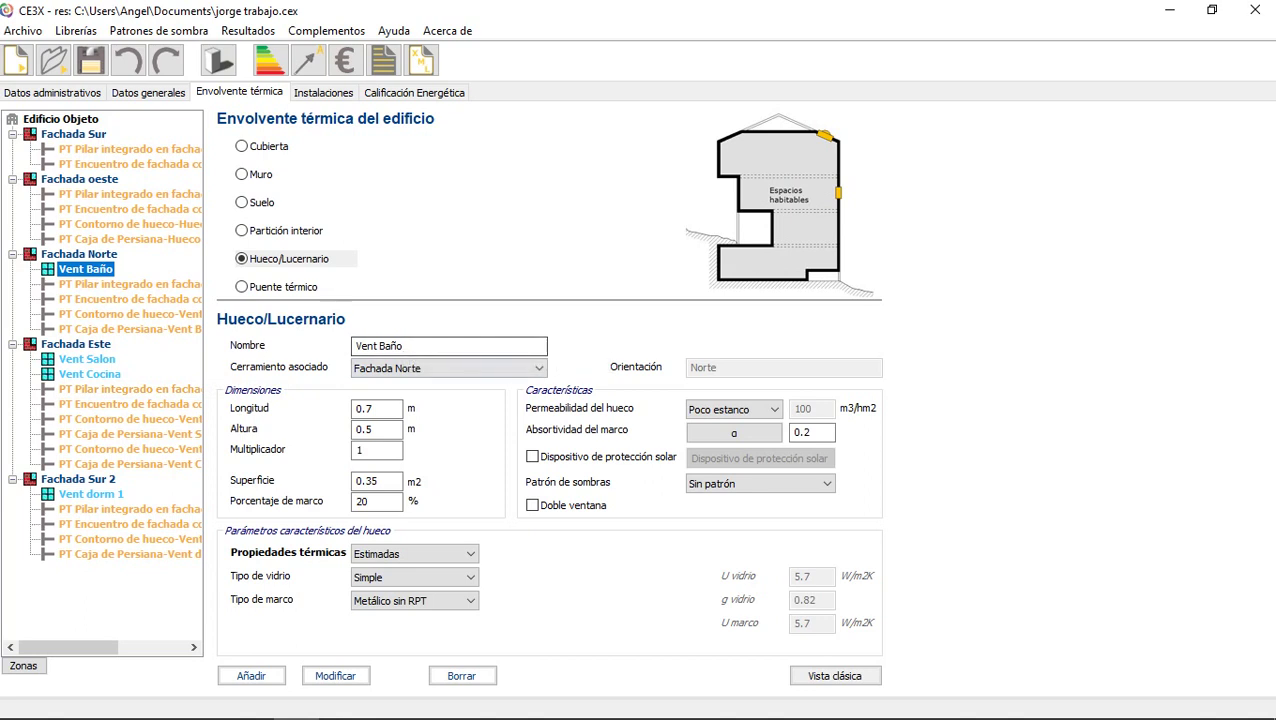
click(377, 408)
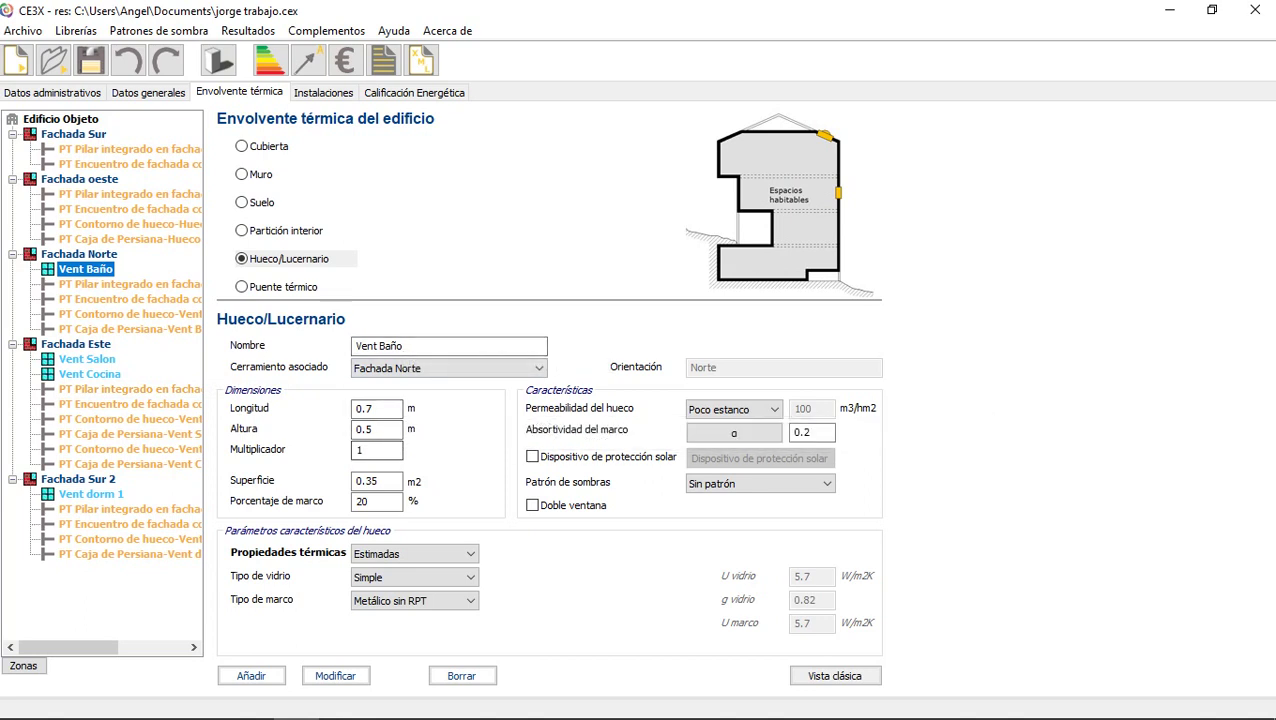
click(377, 450)
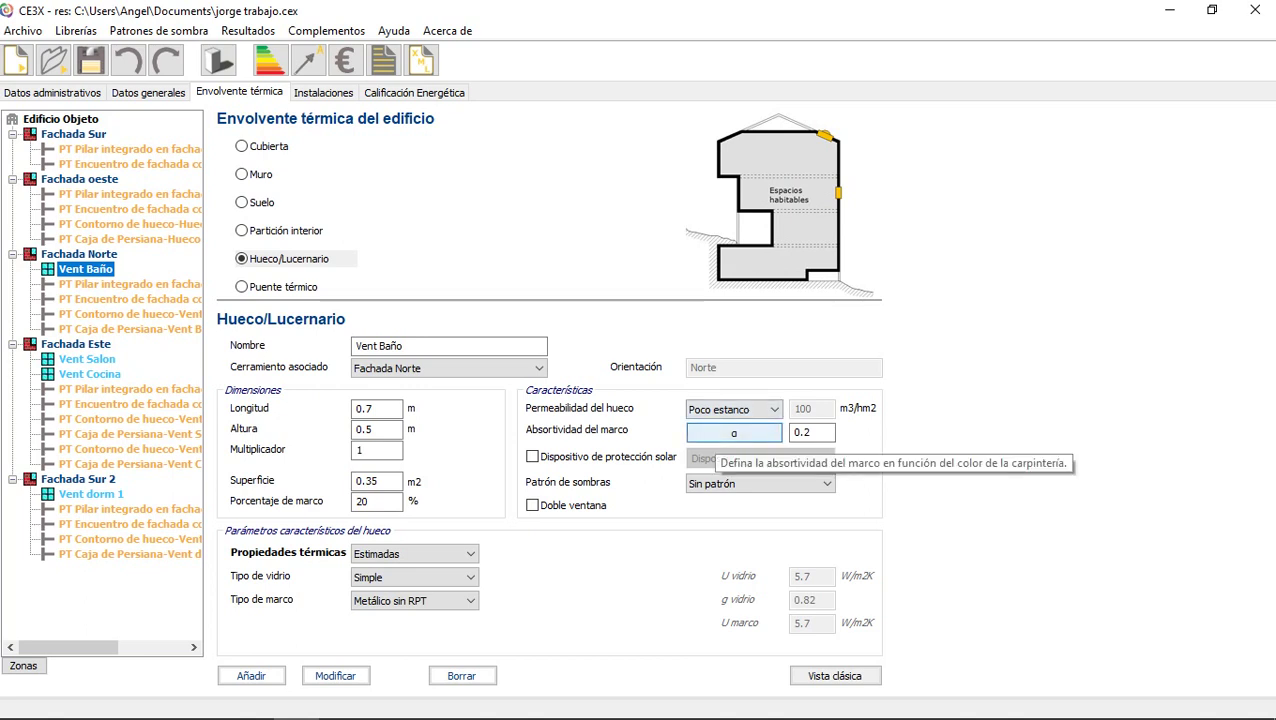
click(734, 432)
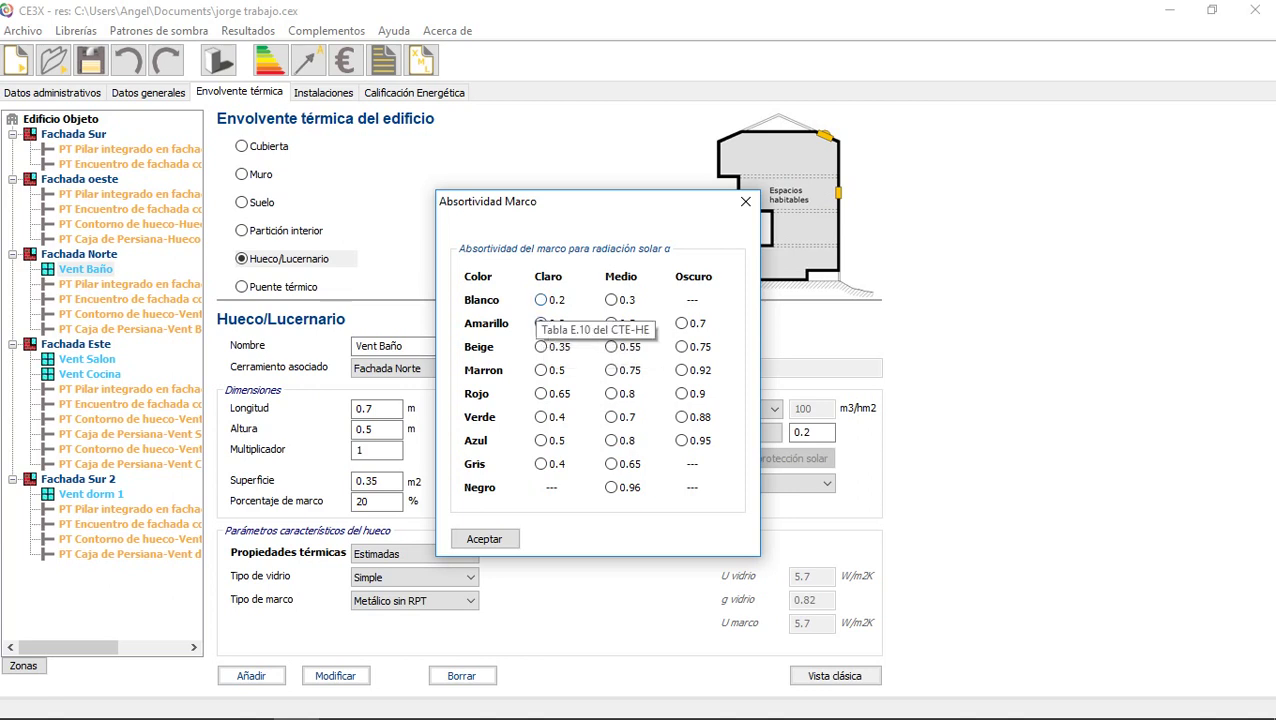
click(484, 538)
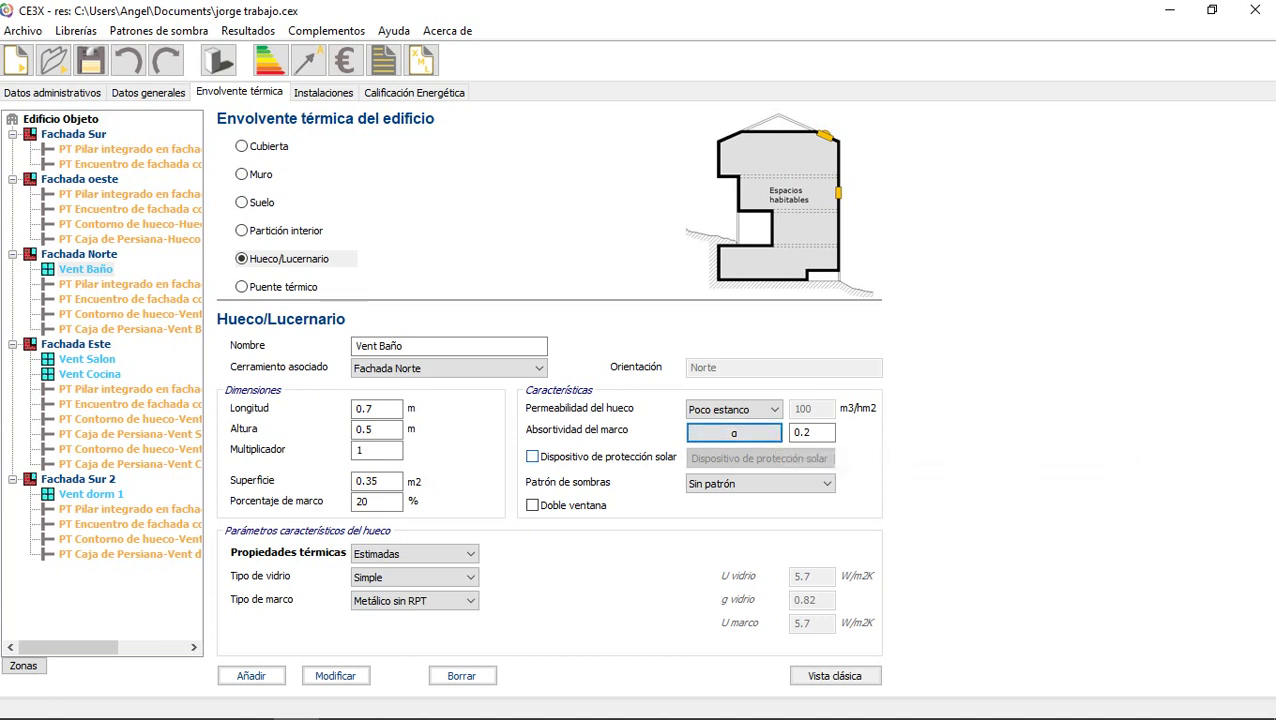
Try a solar protection device on Vent Baño with Toldos enabled, view the awning definition, and clear all shading elements
click(532, 456)
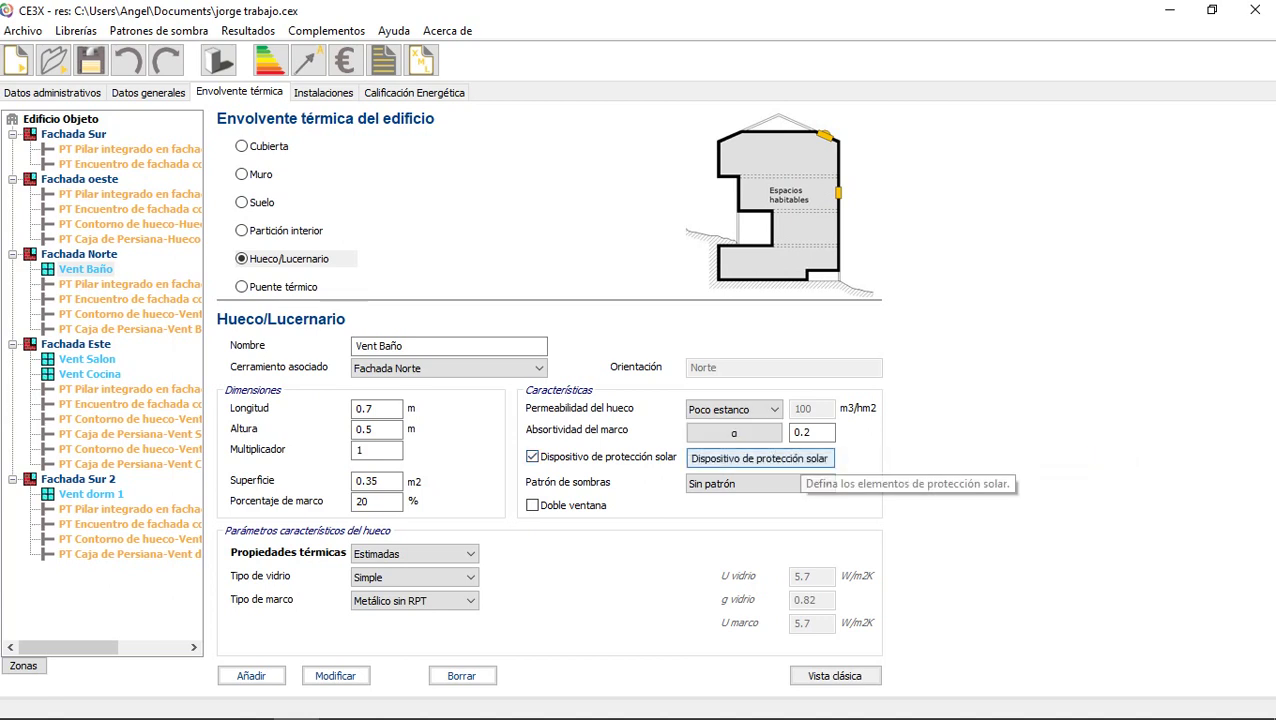
click(790, 462)
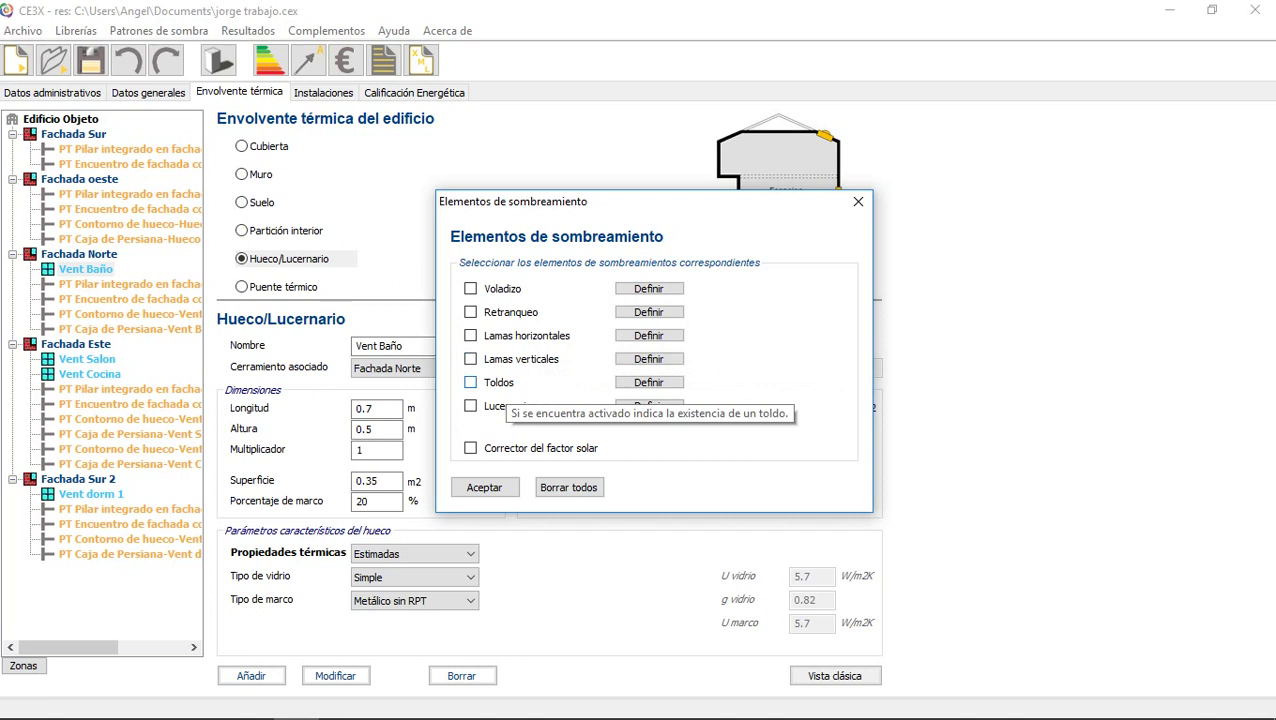
click(470, 382)
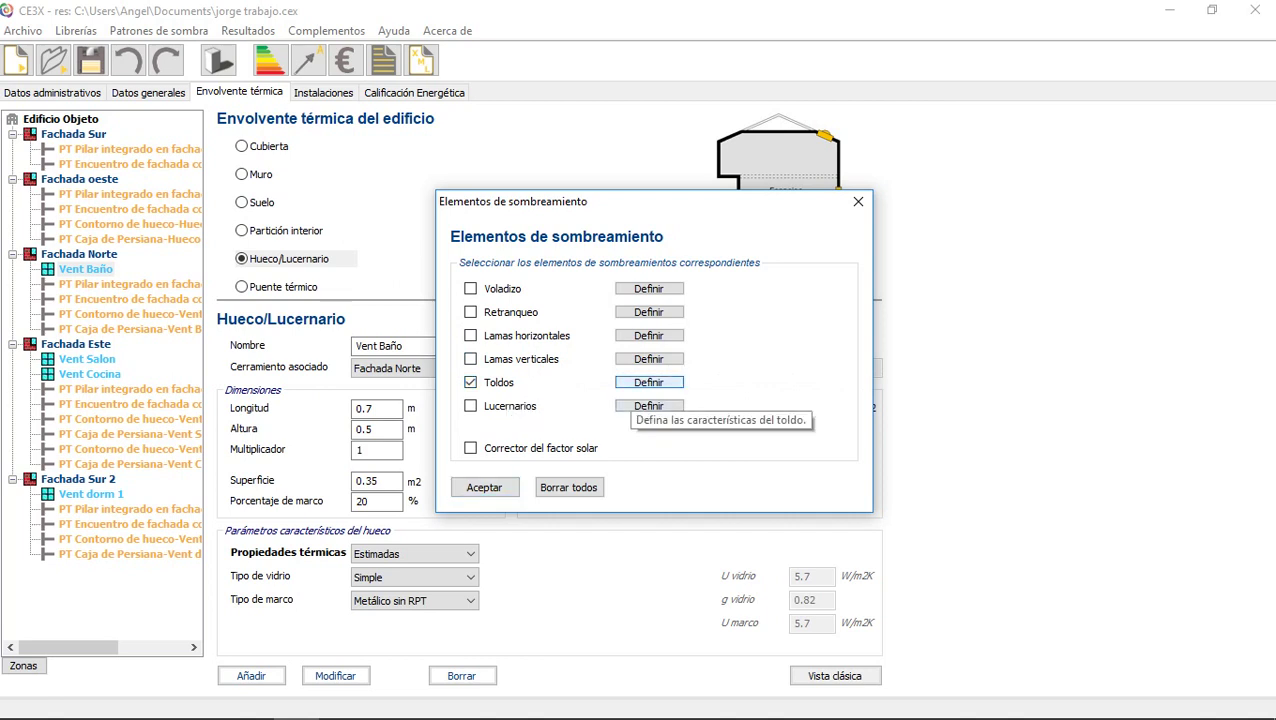
click(648, 382)
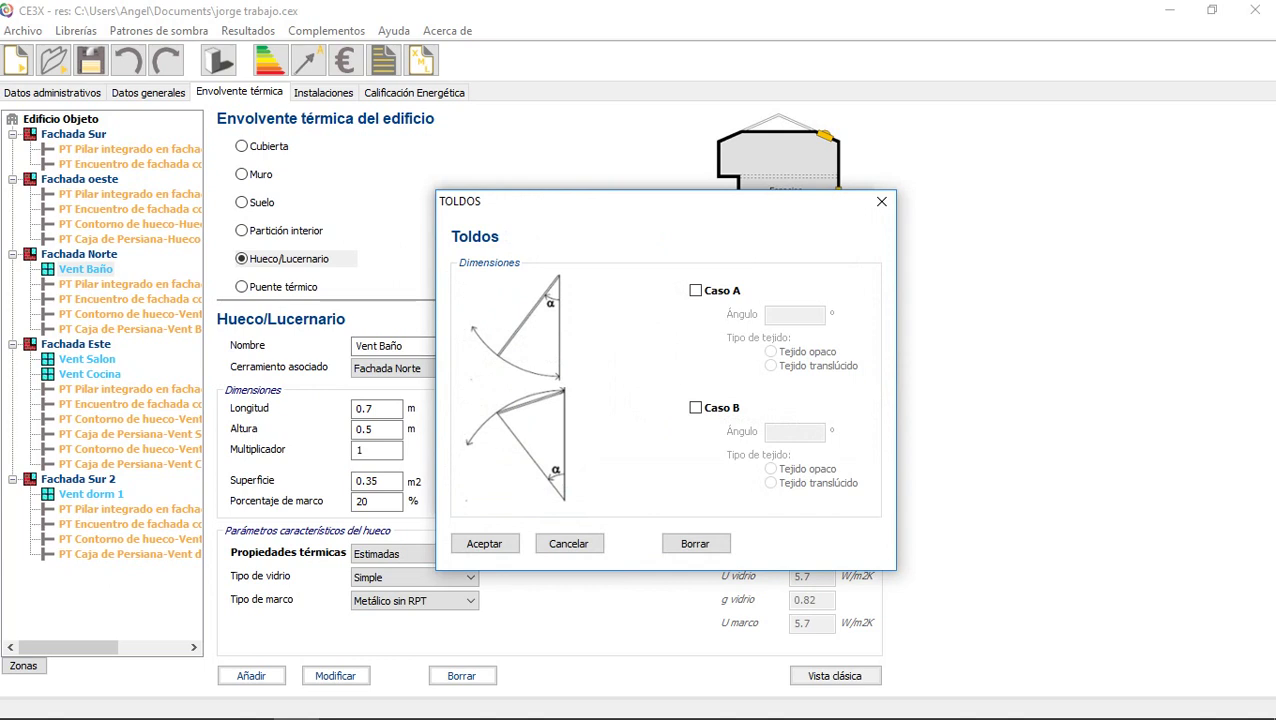
click(881, 201)
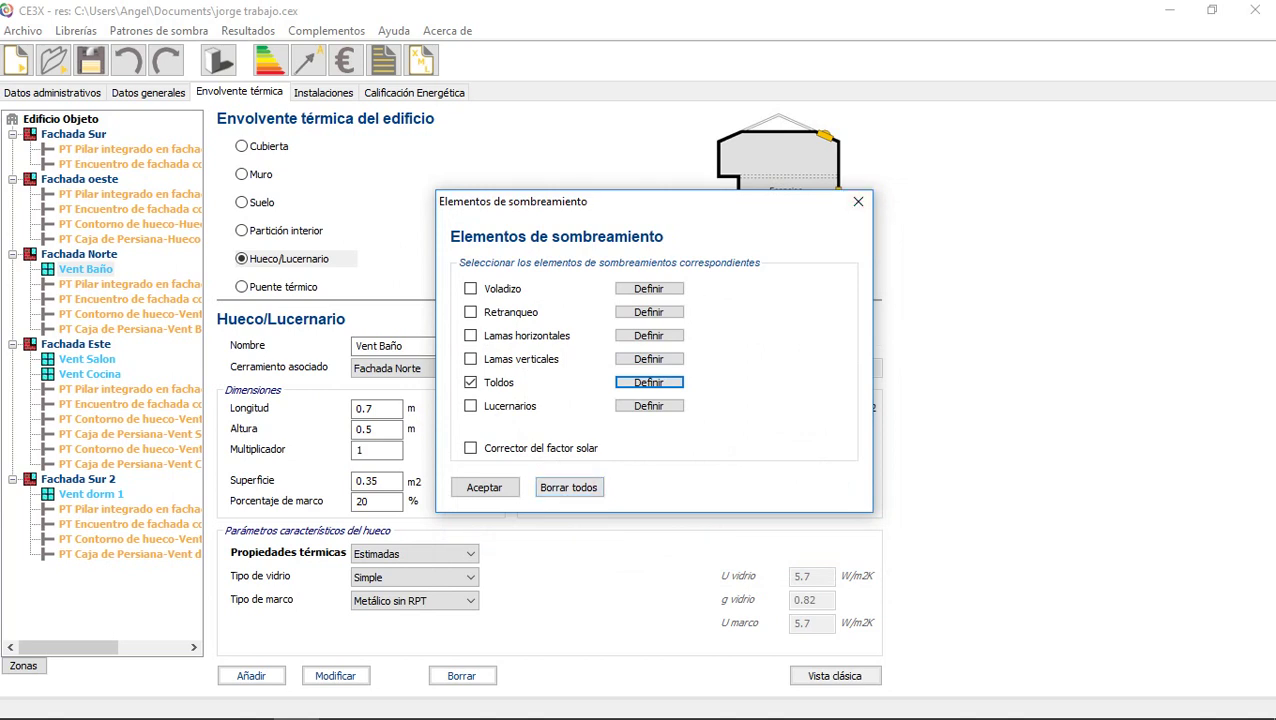
click(568, 487)
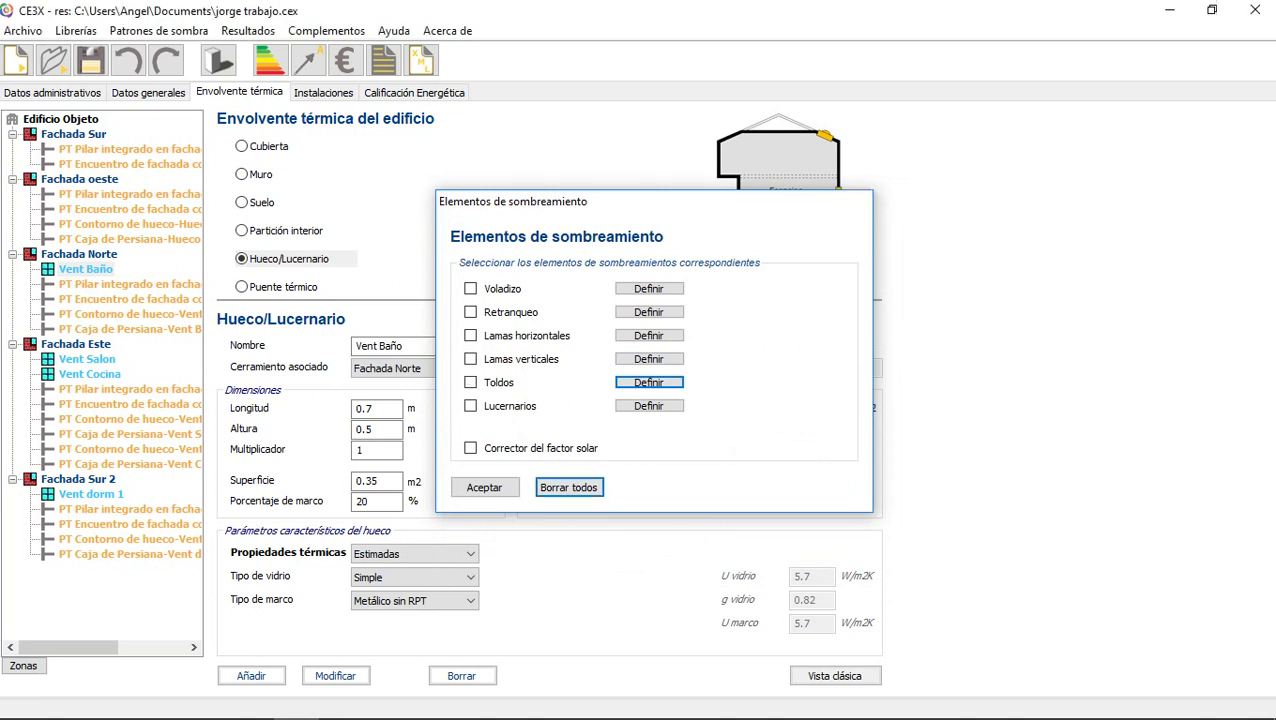
Open the opening Vent Salon and compare it with the floor plan in AutoCAD, returning to CE3X
click(86, 359)
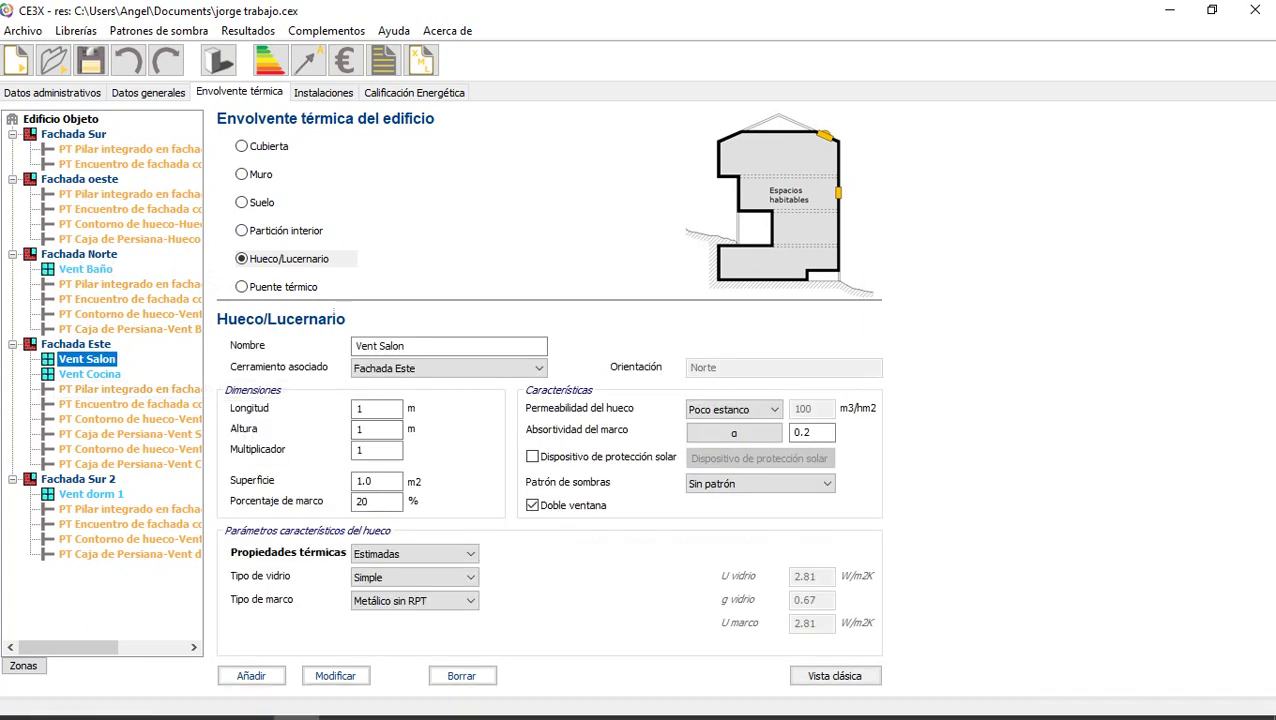
click(343, 700)
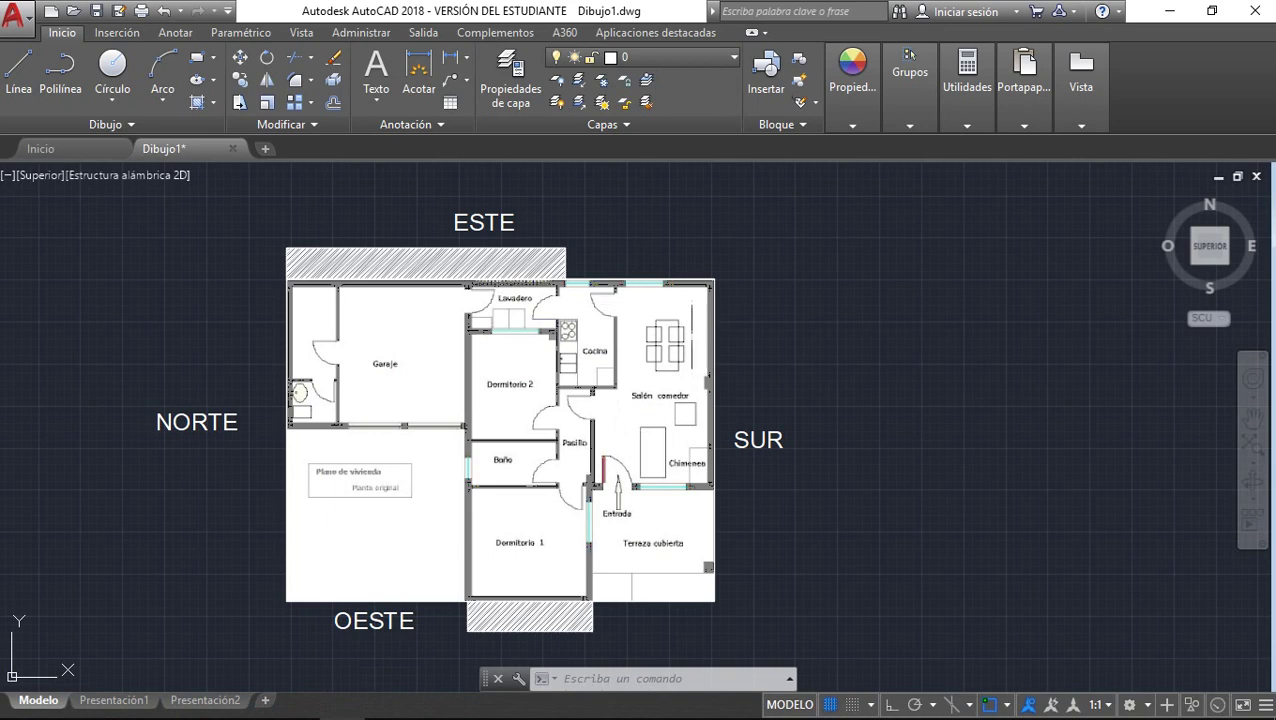
mouse_move(419, 676)
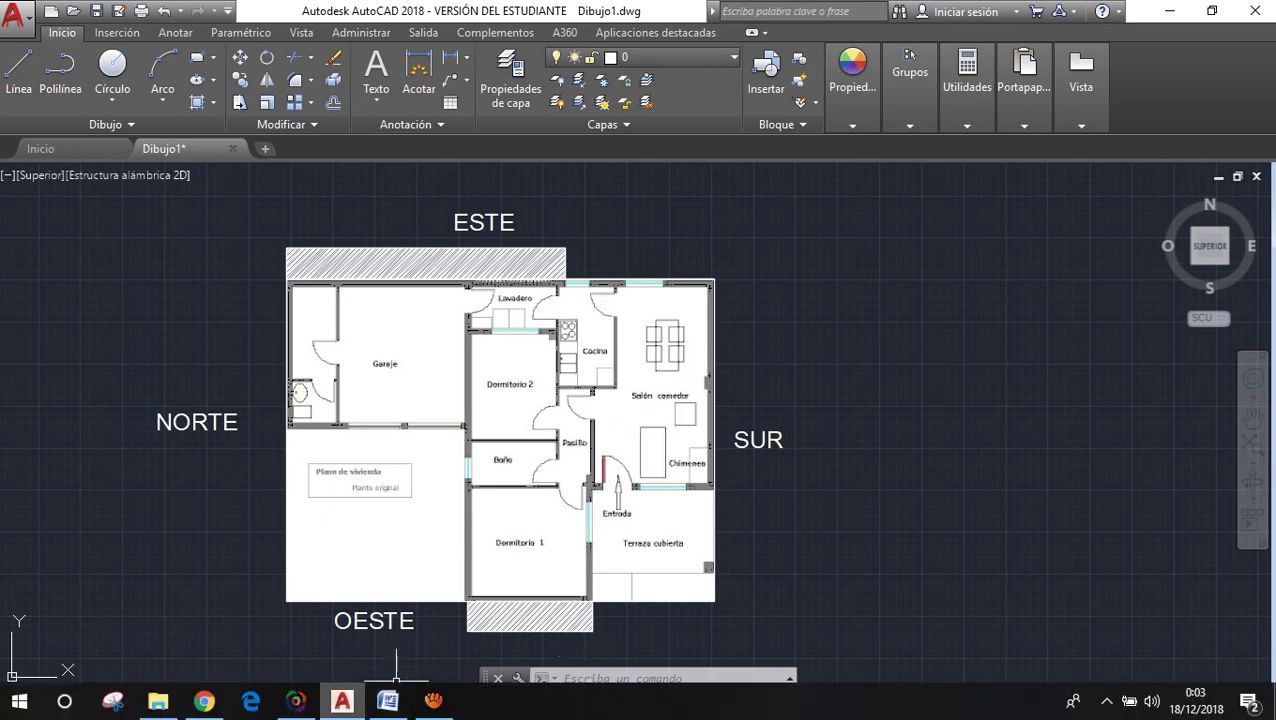
click(296, 700)
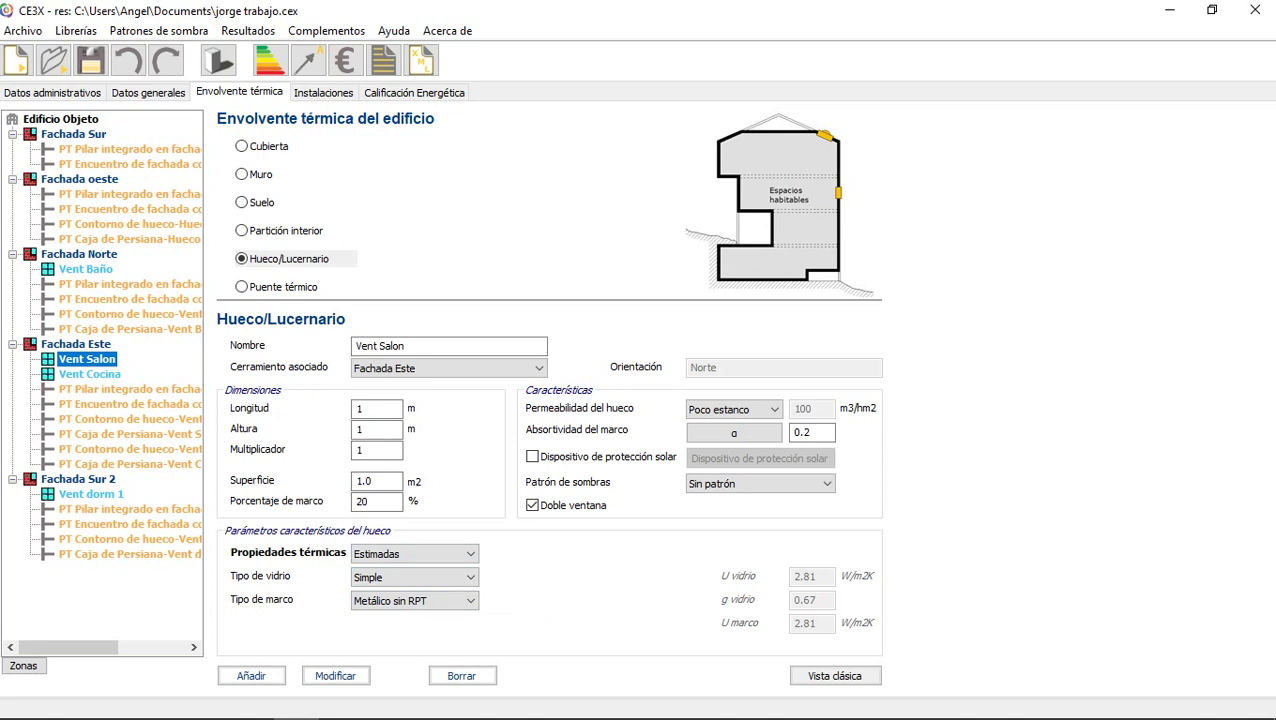
For Vent Salon, select the glass type Simple and review the available frame types
click(414, 577)
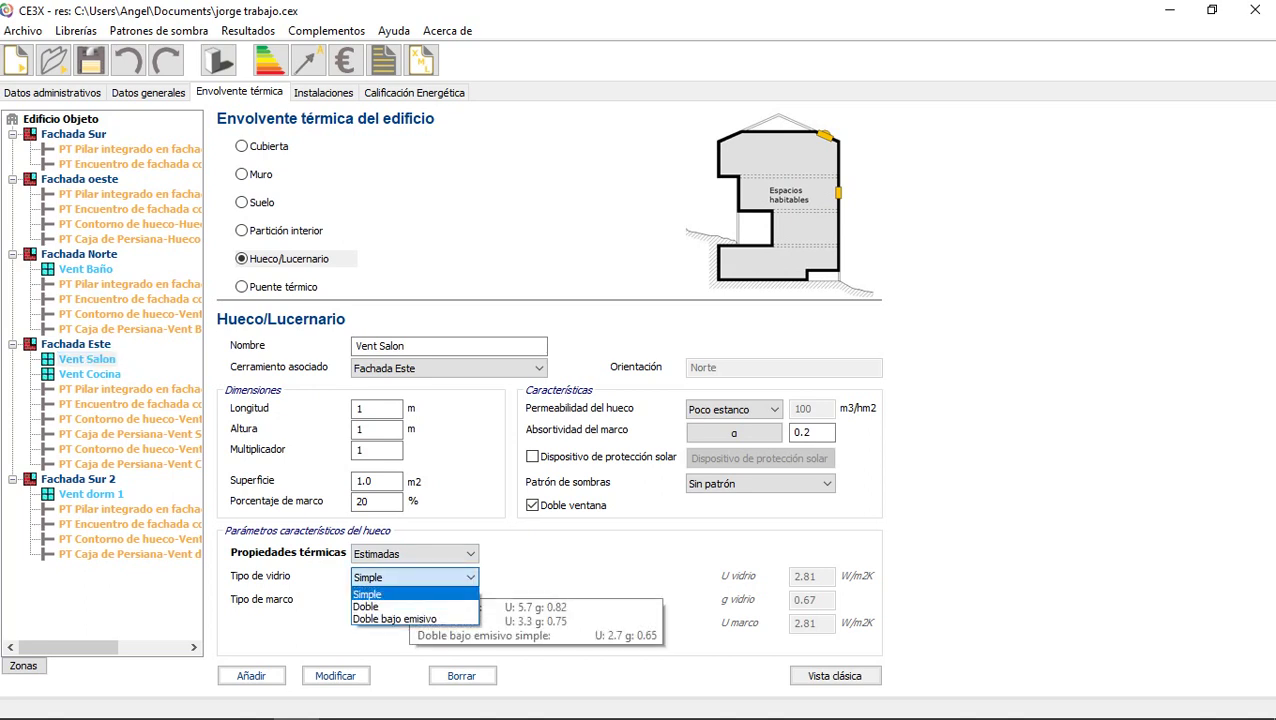
click(410, 594)
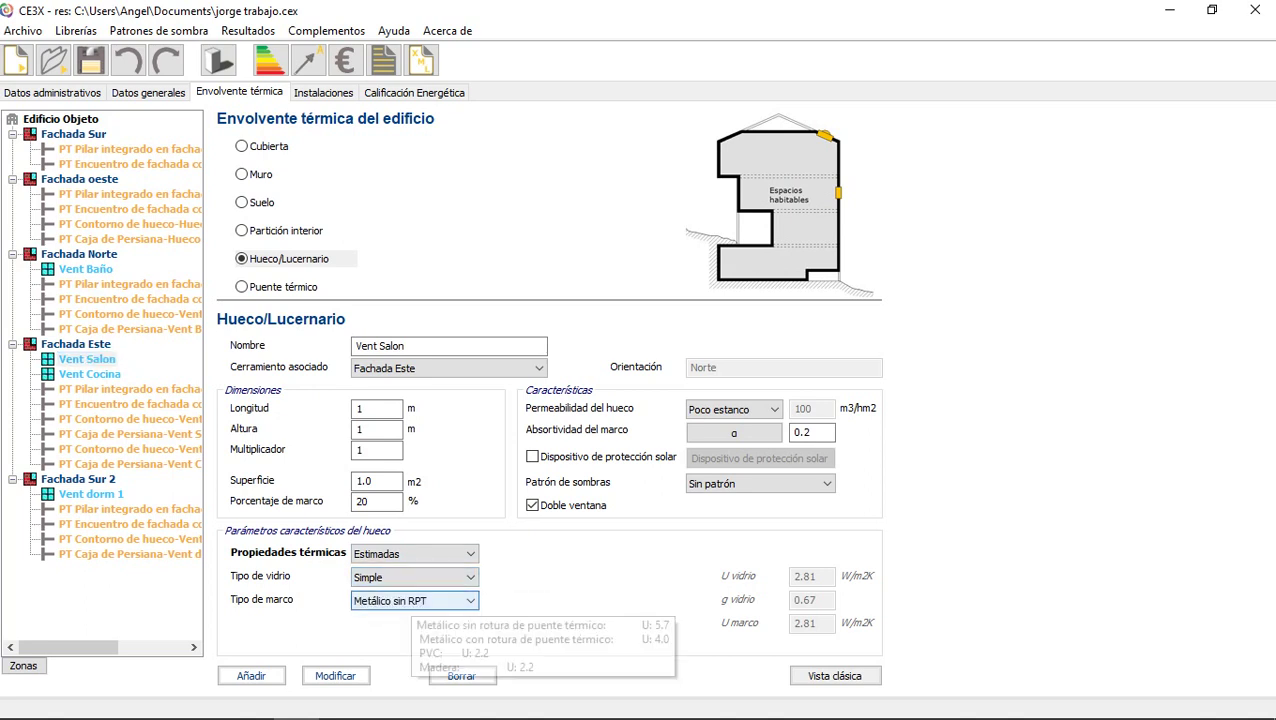
click(422, 577)
click(414, 577)
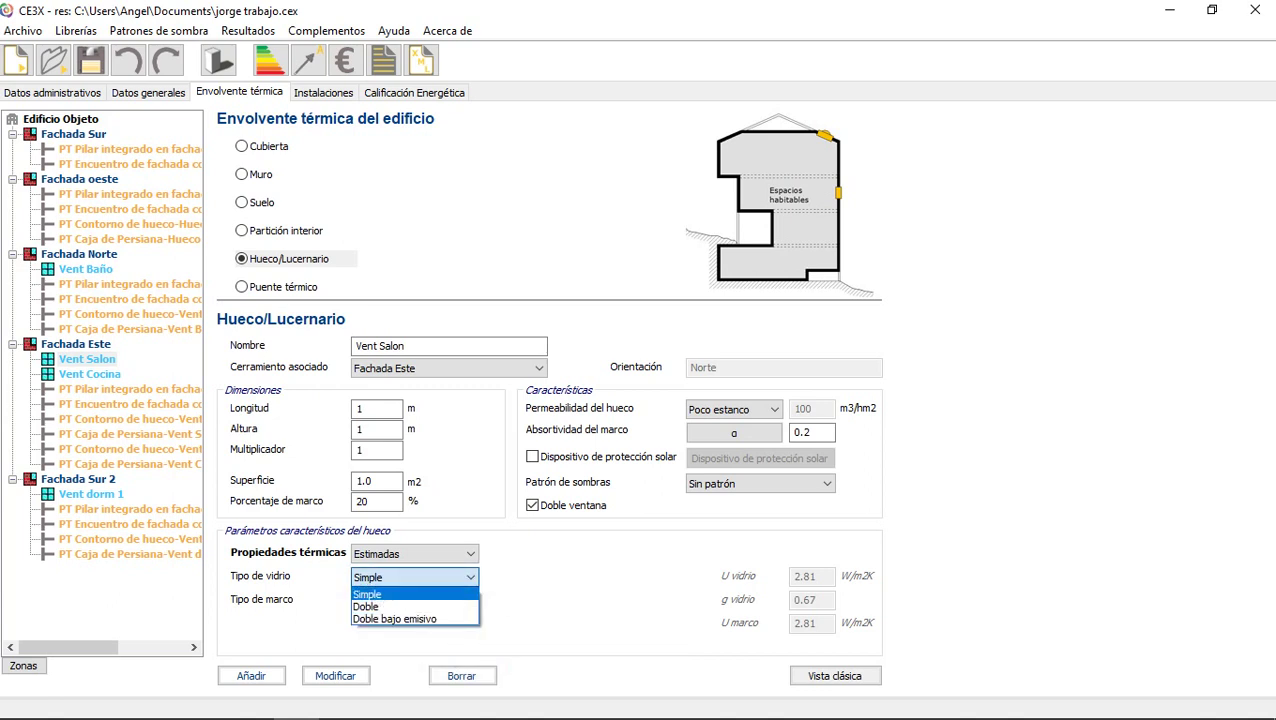
click(410, 594)
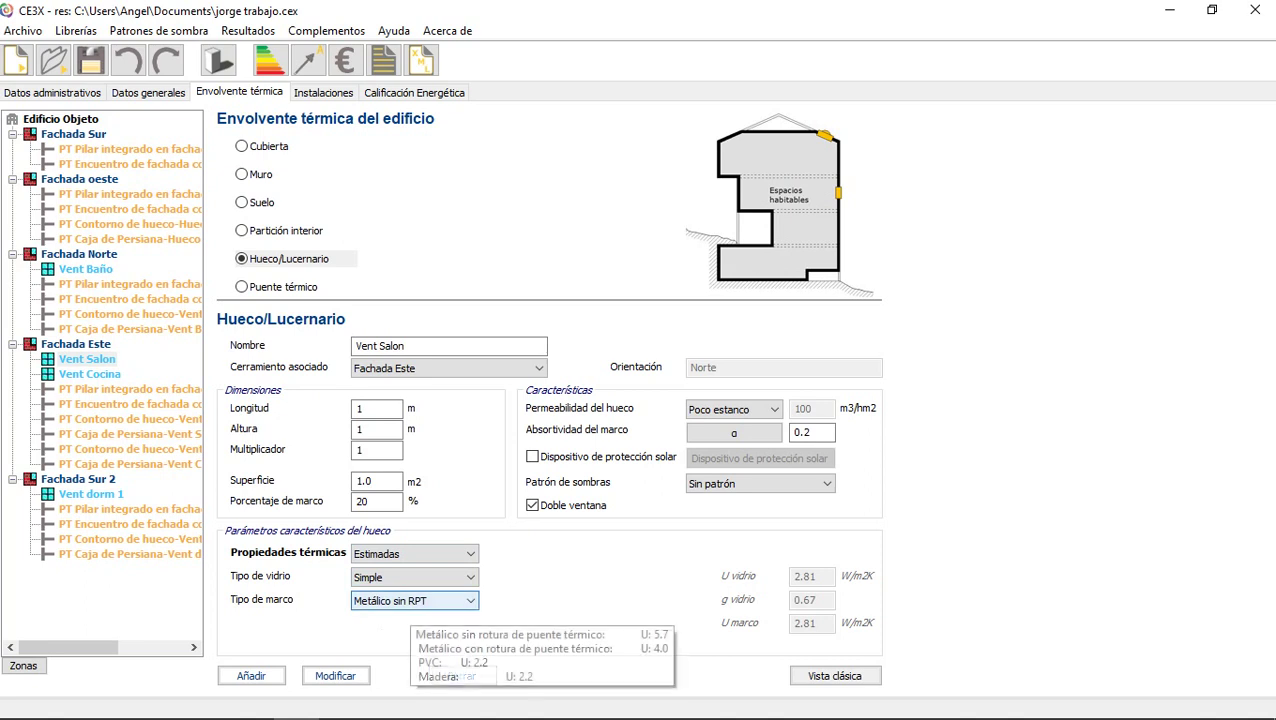
click(414, 600)
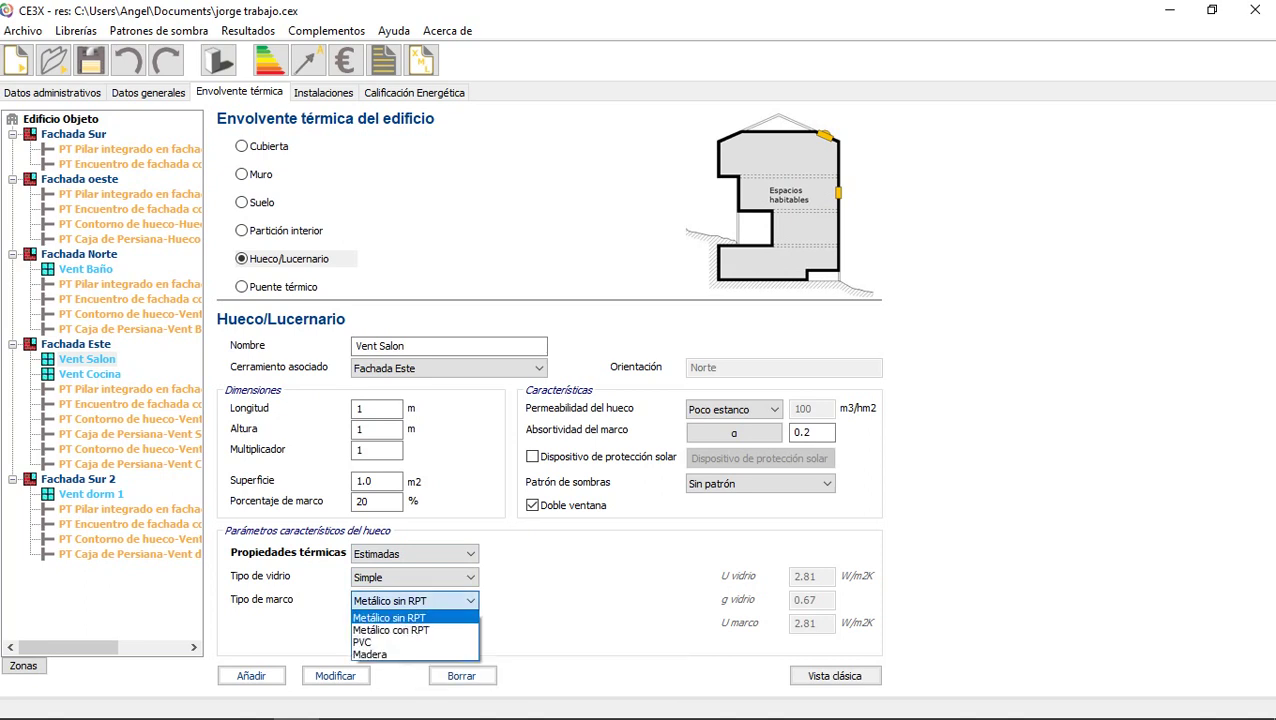
click(463, 600)
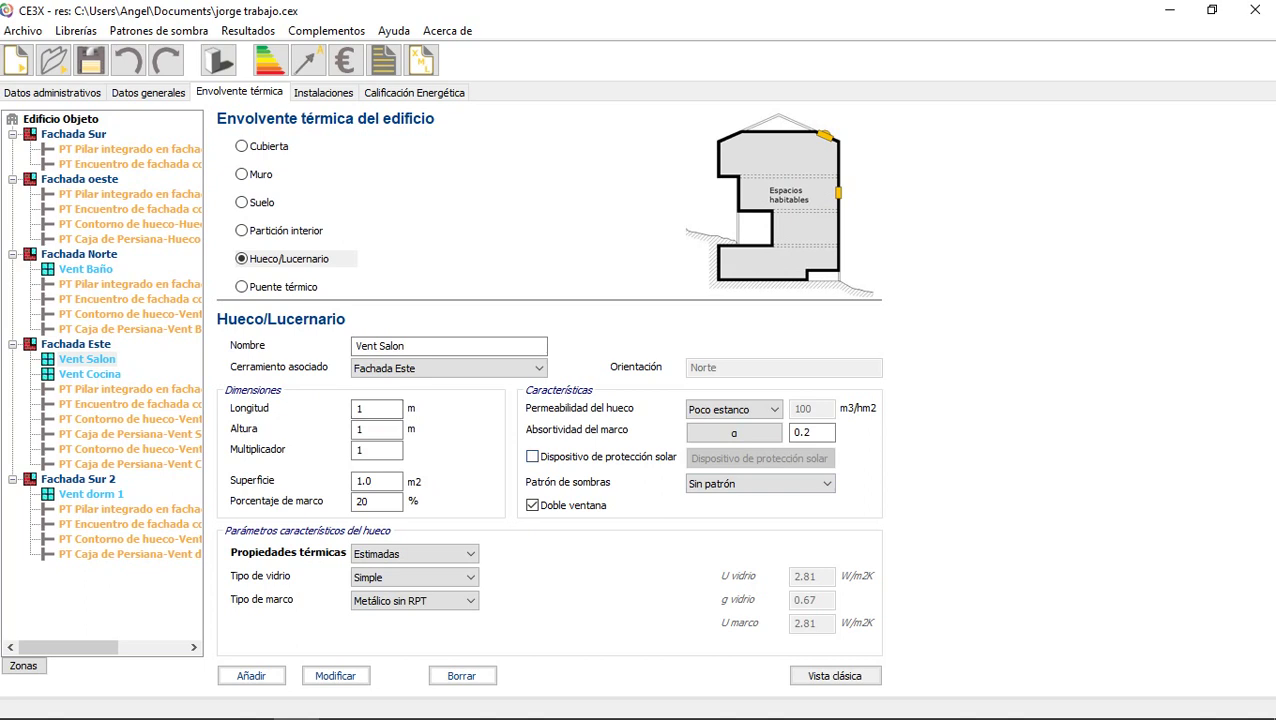
Open the opening Vent Cocina and review its associated enclosure options and the frame absorptivity table by colour
click(89, 373)
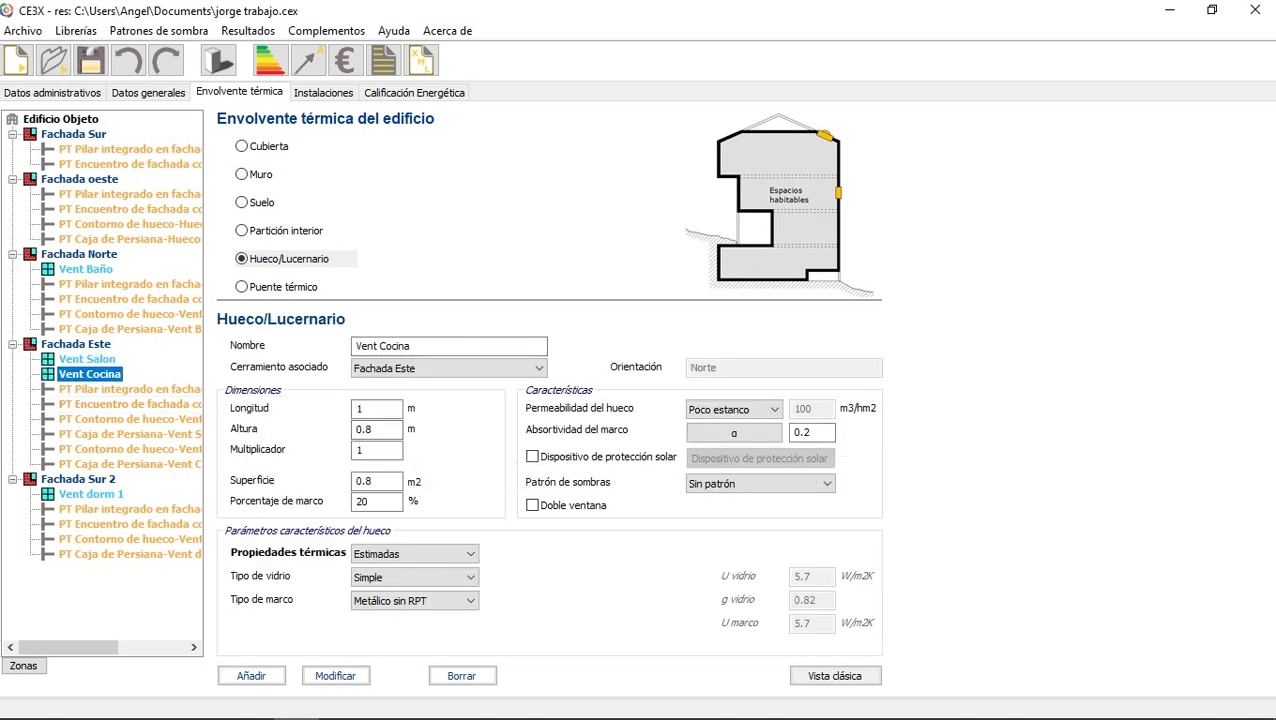
click(530, 368)
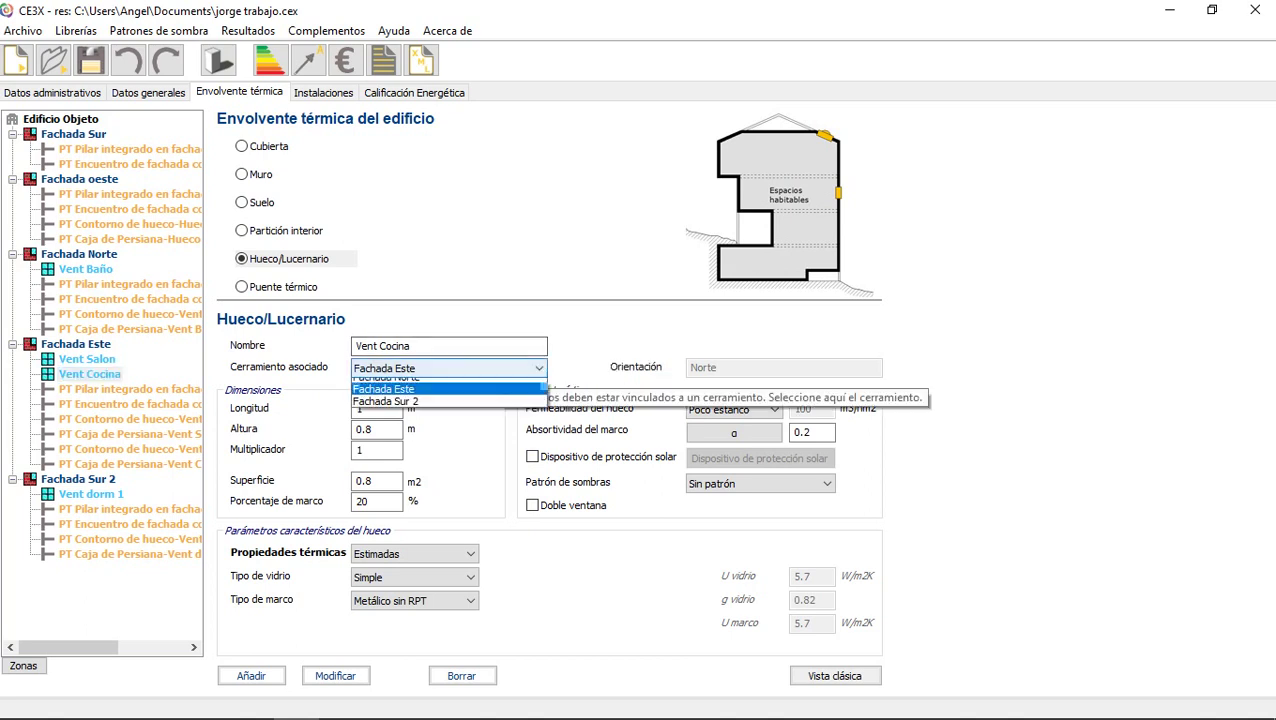
click(498, 368)
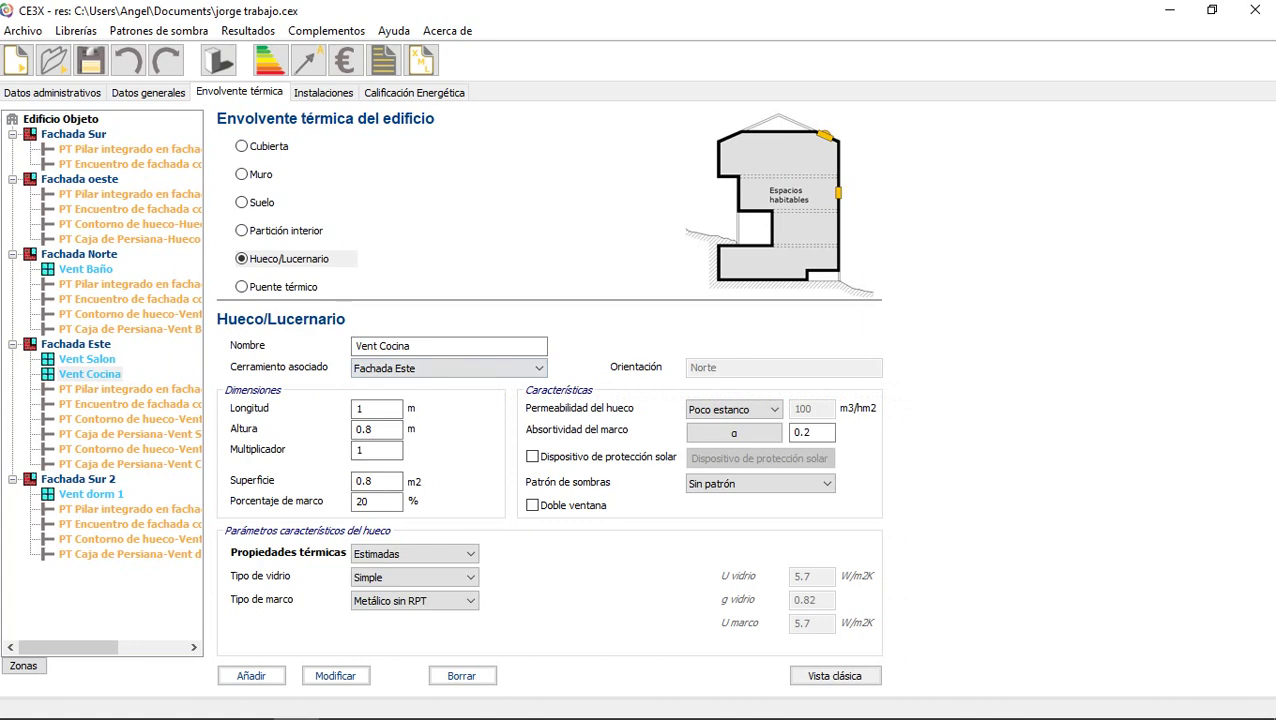
click(734, 432)
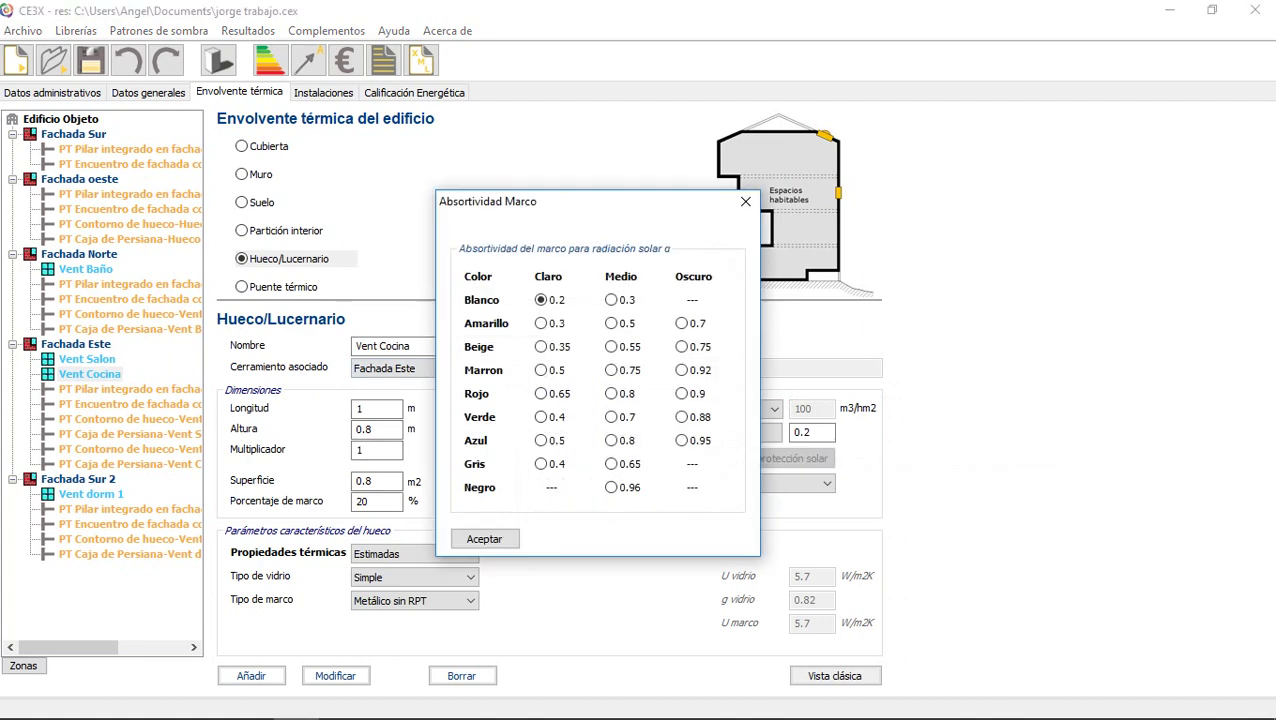
click(745, 201)
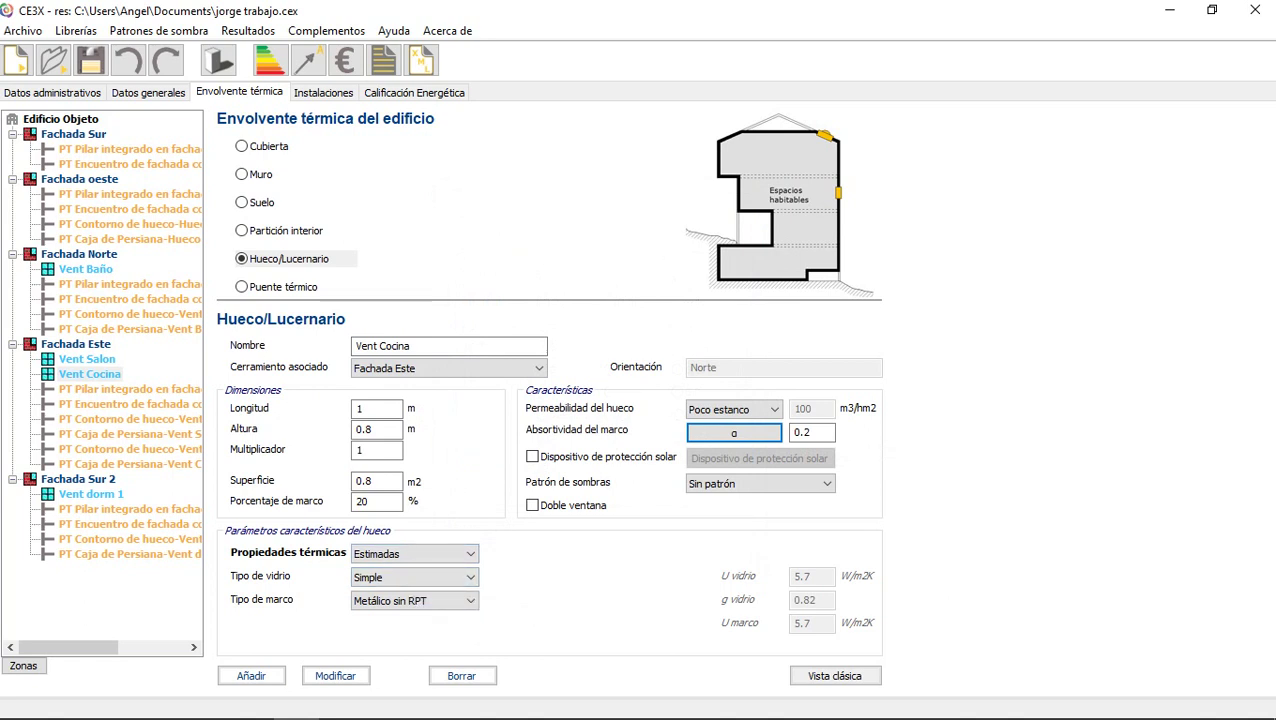
Open the opening Vent dorm 1 and compare it with the floor plan in AutoCAD, returning to CE3X
click(91, 494)
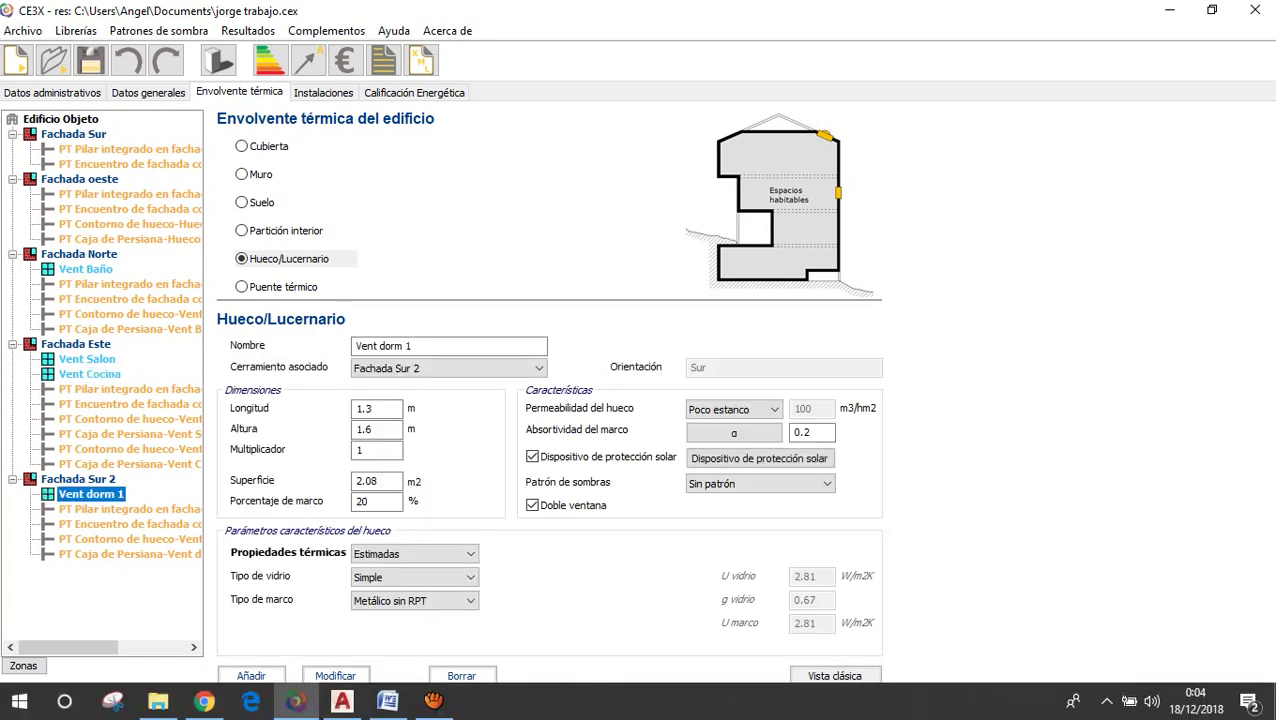
click(342, 701)
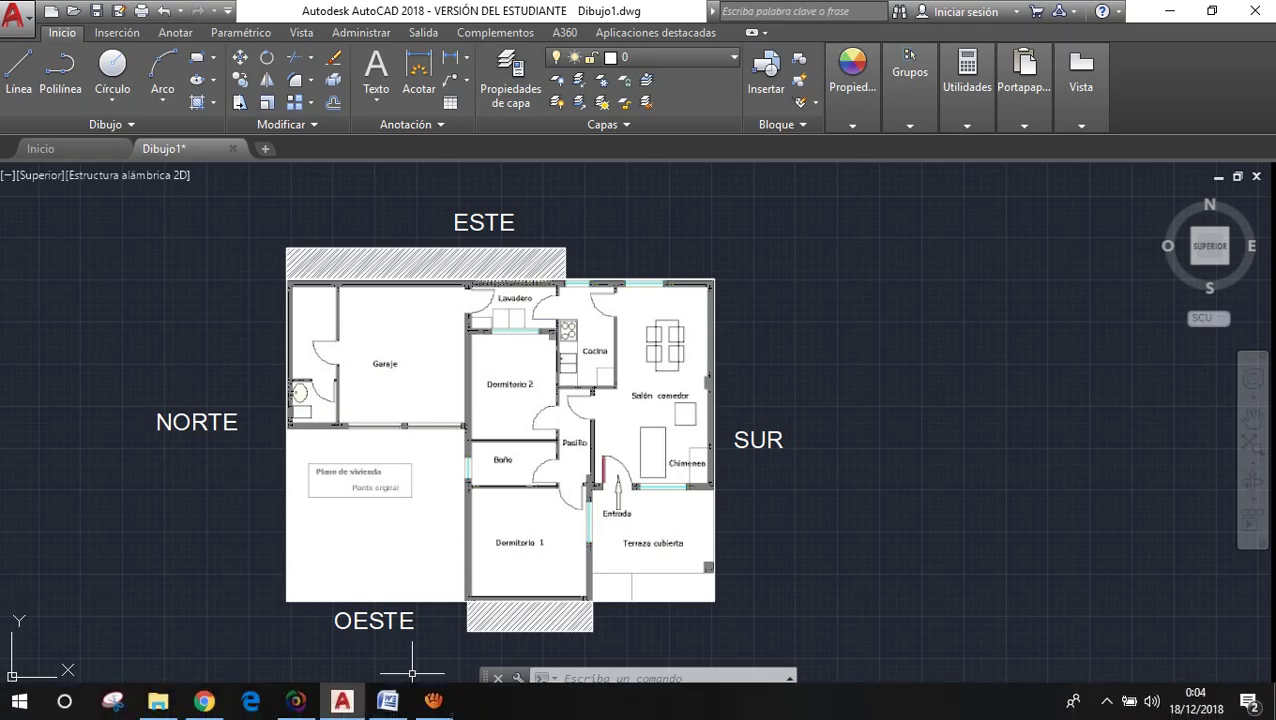
click(296, 701)
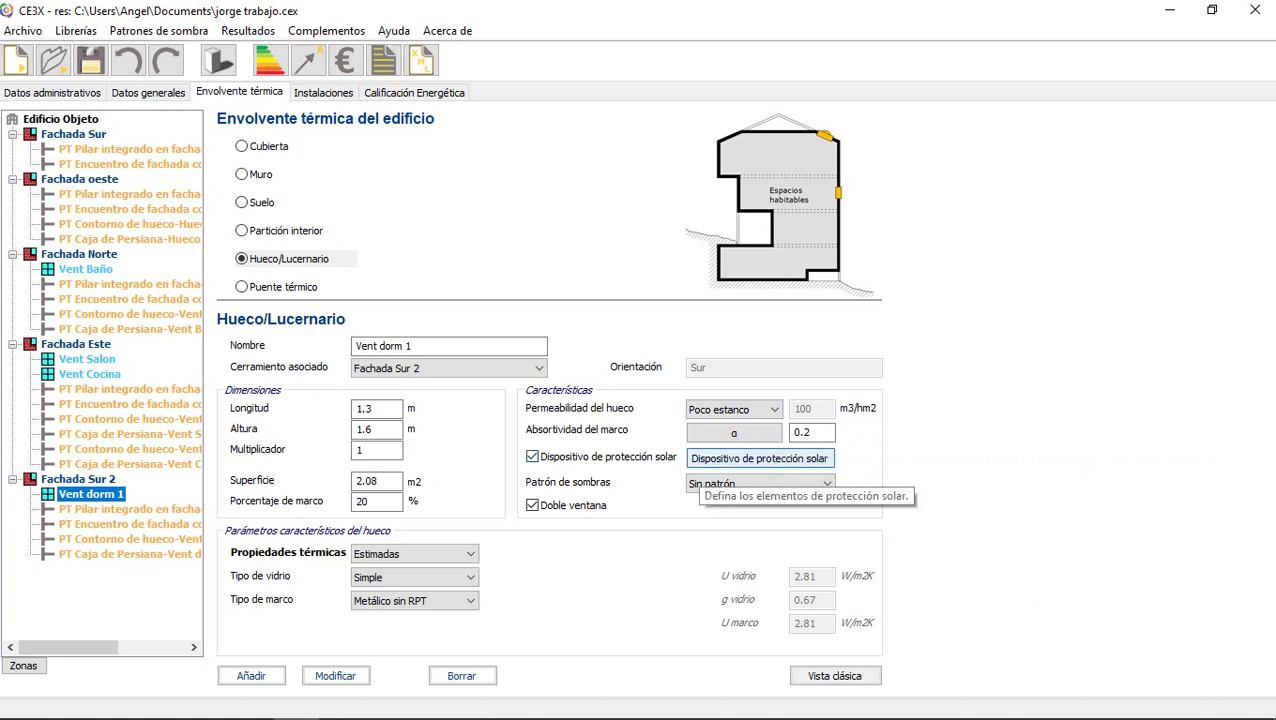
Review the solar protection device of Vent dorm 1, including the awning angle and fabric type in the Toldos definition, and close it
click(700, 459)
click(648, 383)
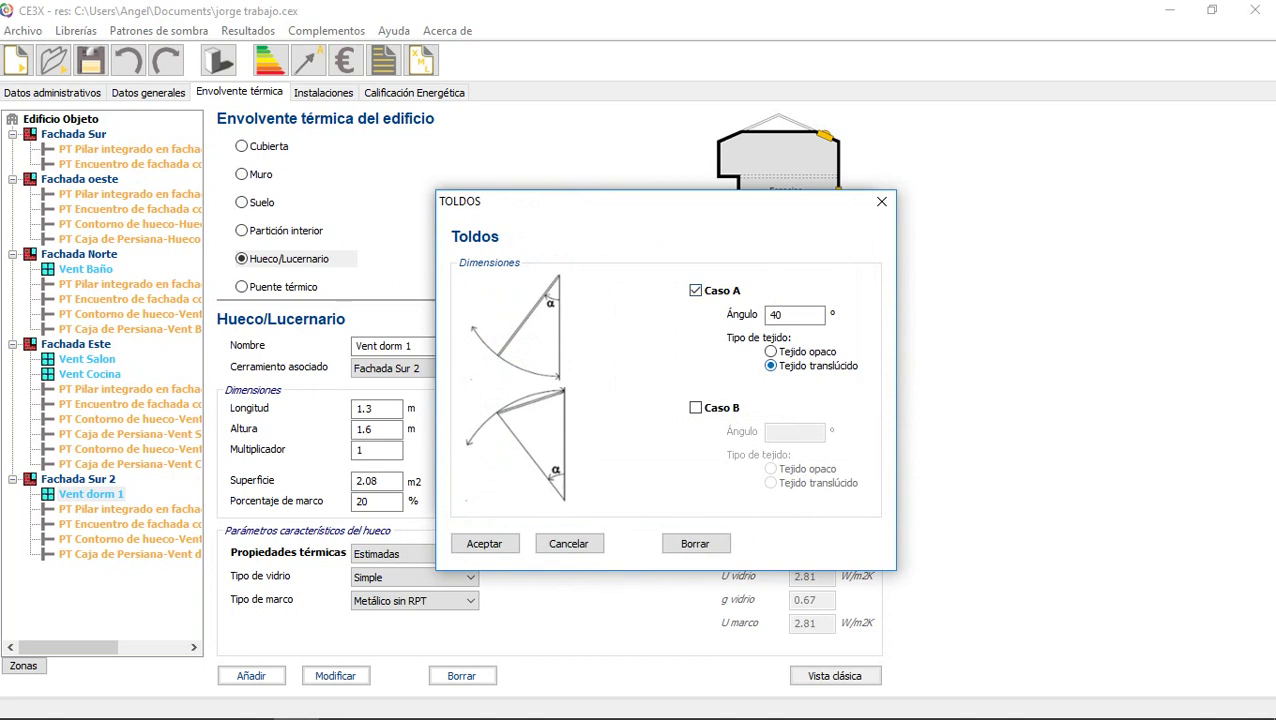
click(795, 315)
key(Return)
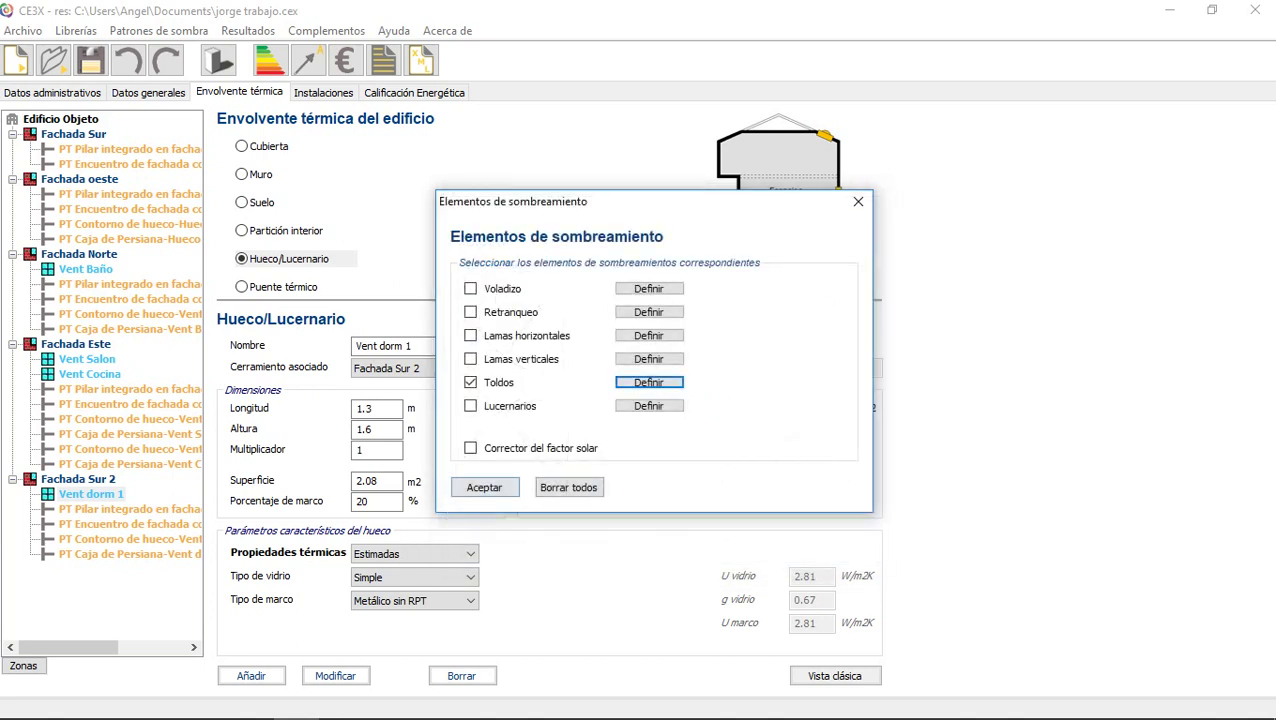
key(Return)
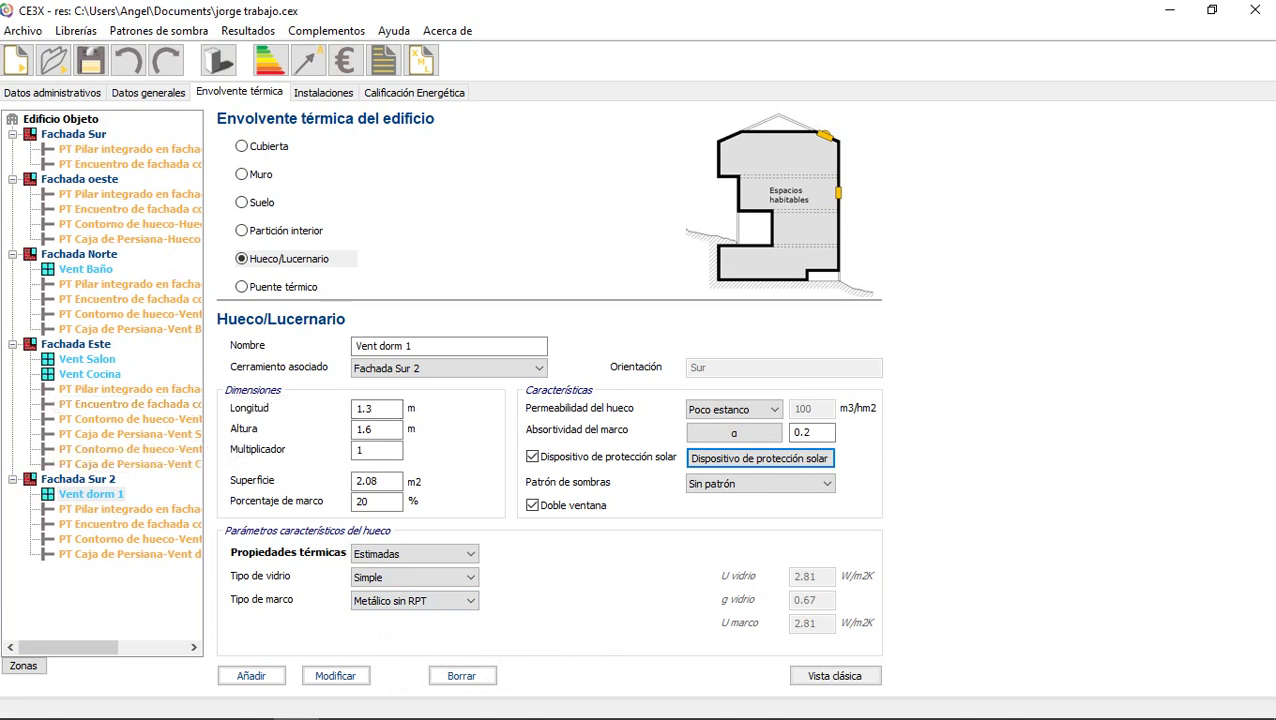
In the default thermal bridges, disable Encuentro de fachada con cubierta and con solera, leaving Encuentro de fachada con forjado enabled
click(270, 287)
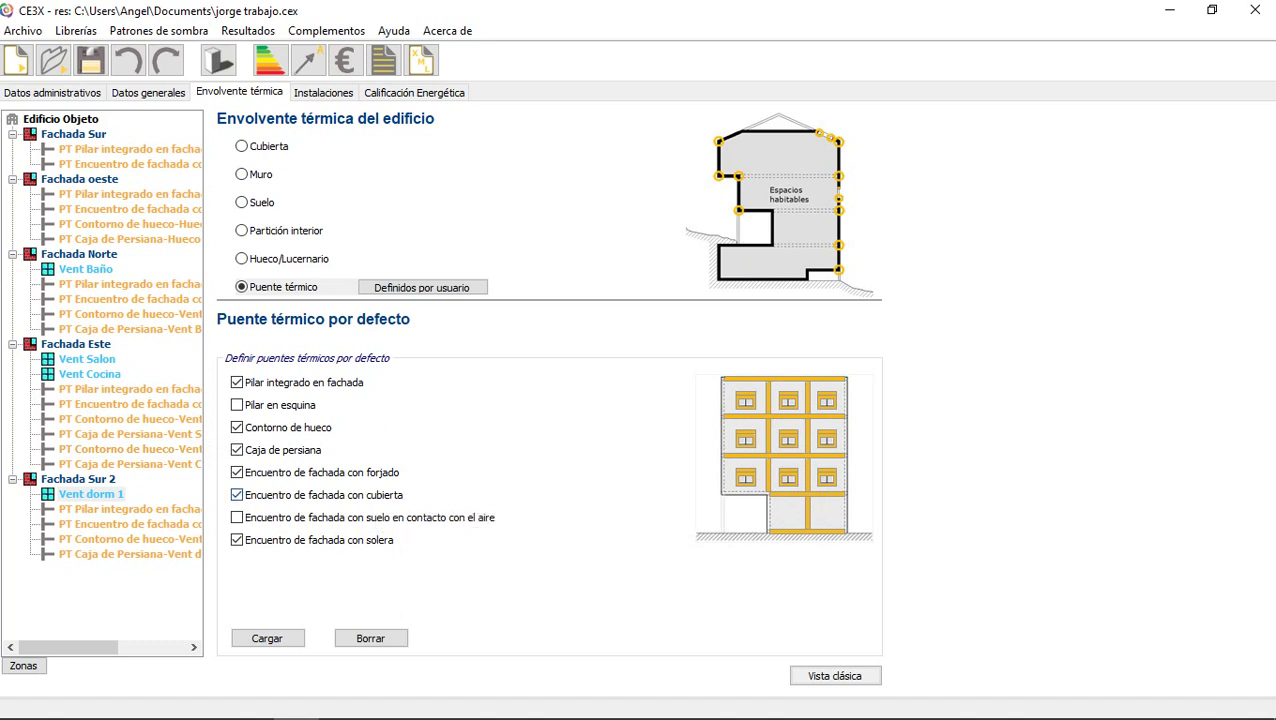
click(237, 494)
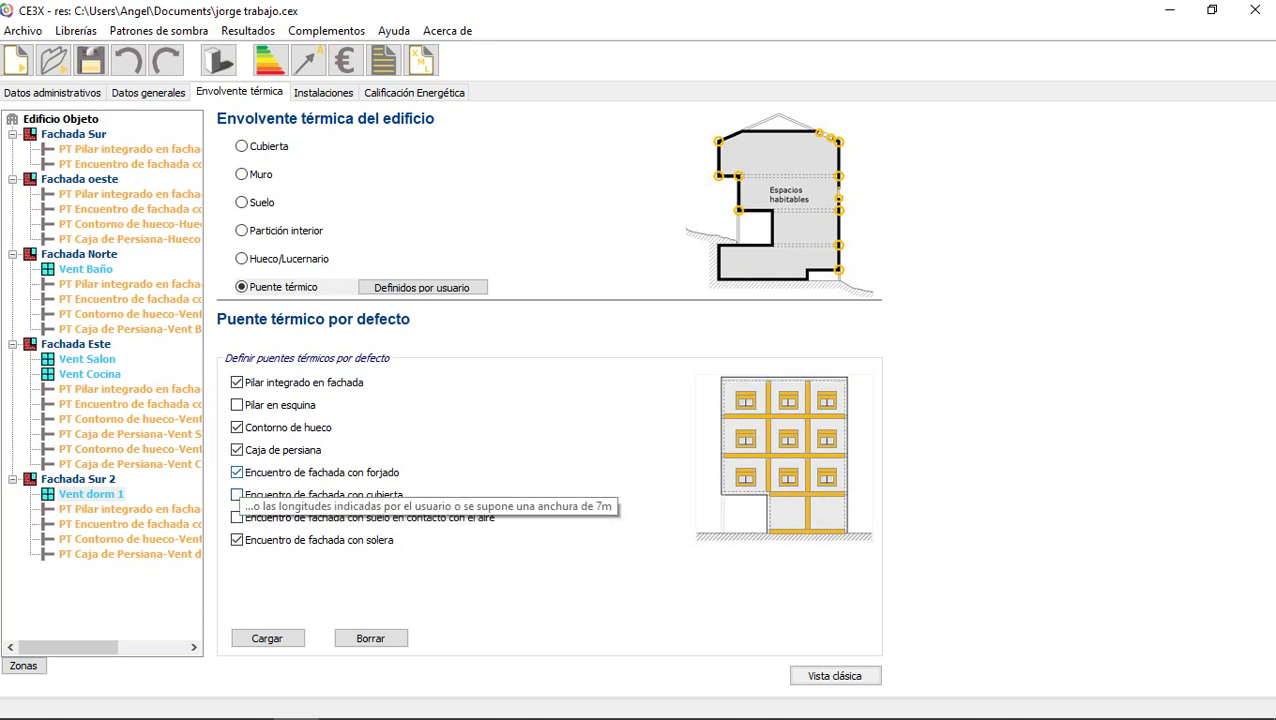
click(237, 472)
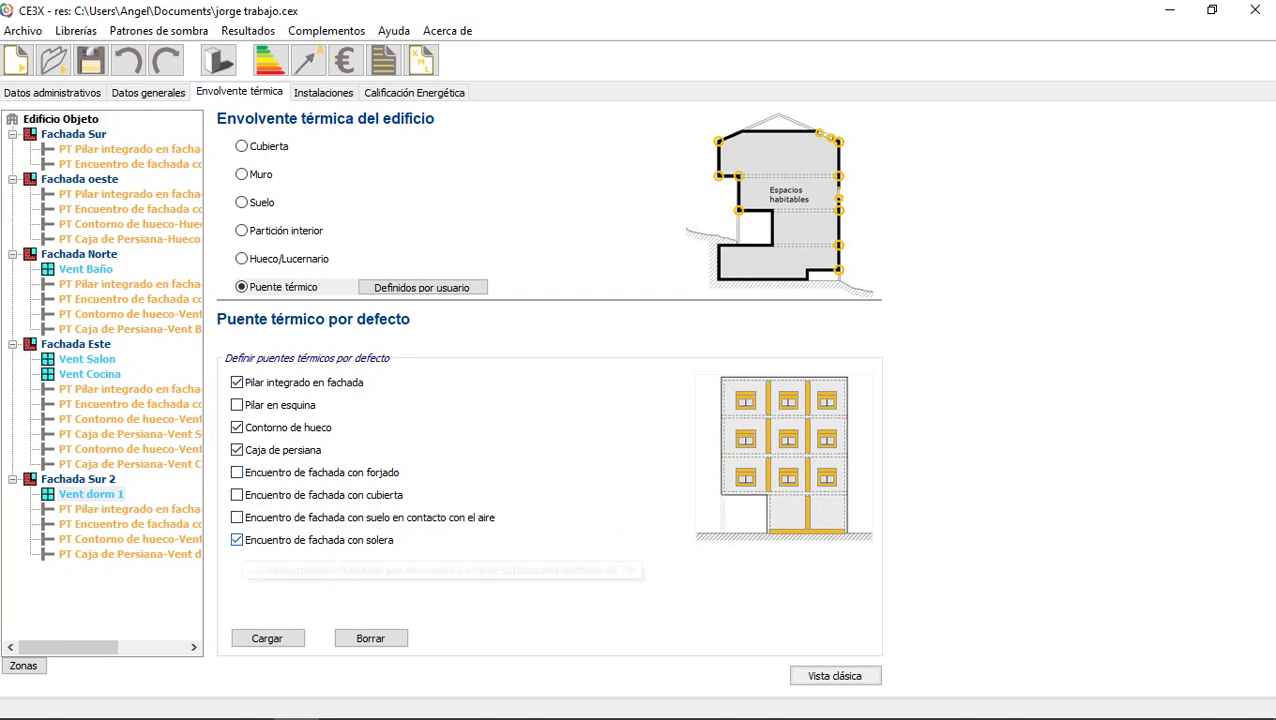
click(237, 540)
click(237, 472)
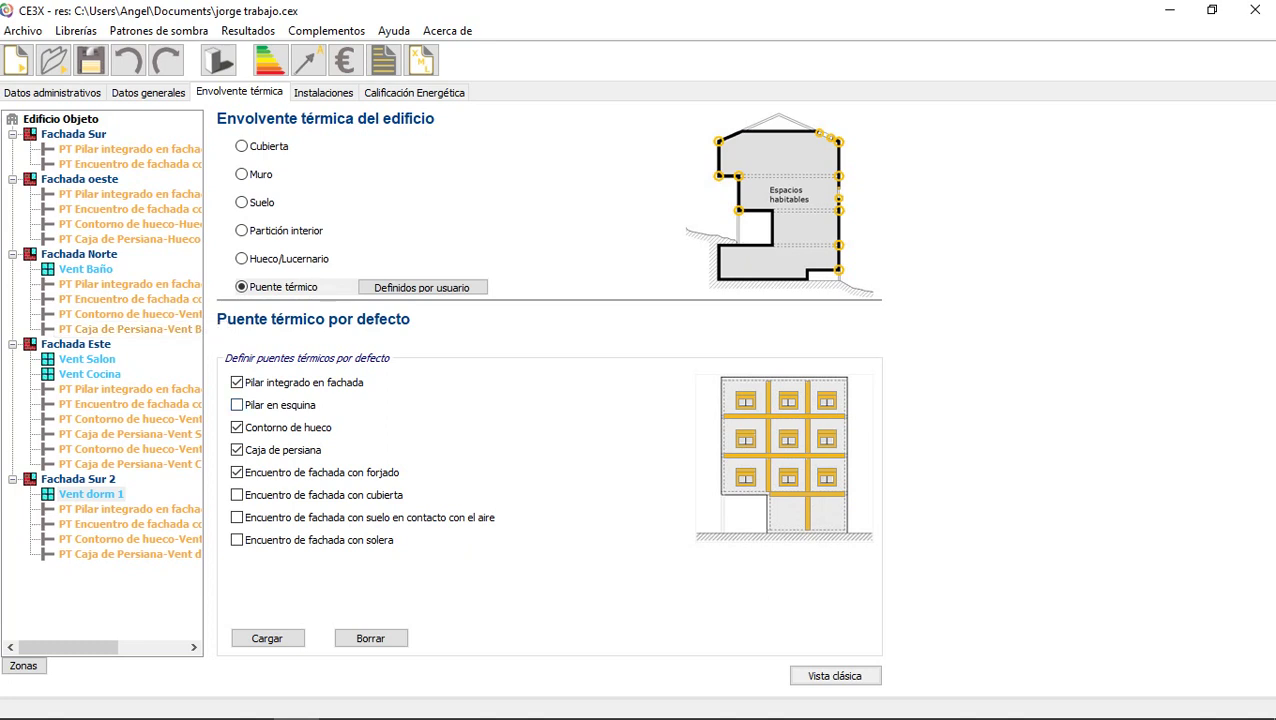
In the building installations, open Caldera Gasoil and select generator type Caldera Estándar with fuel Gasóleo-C
click(323, 92)
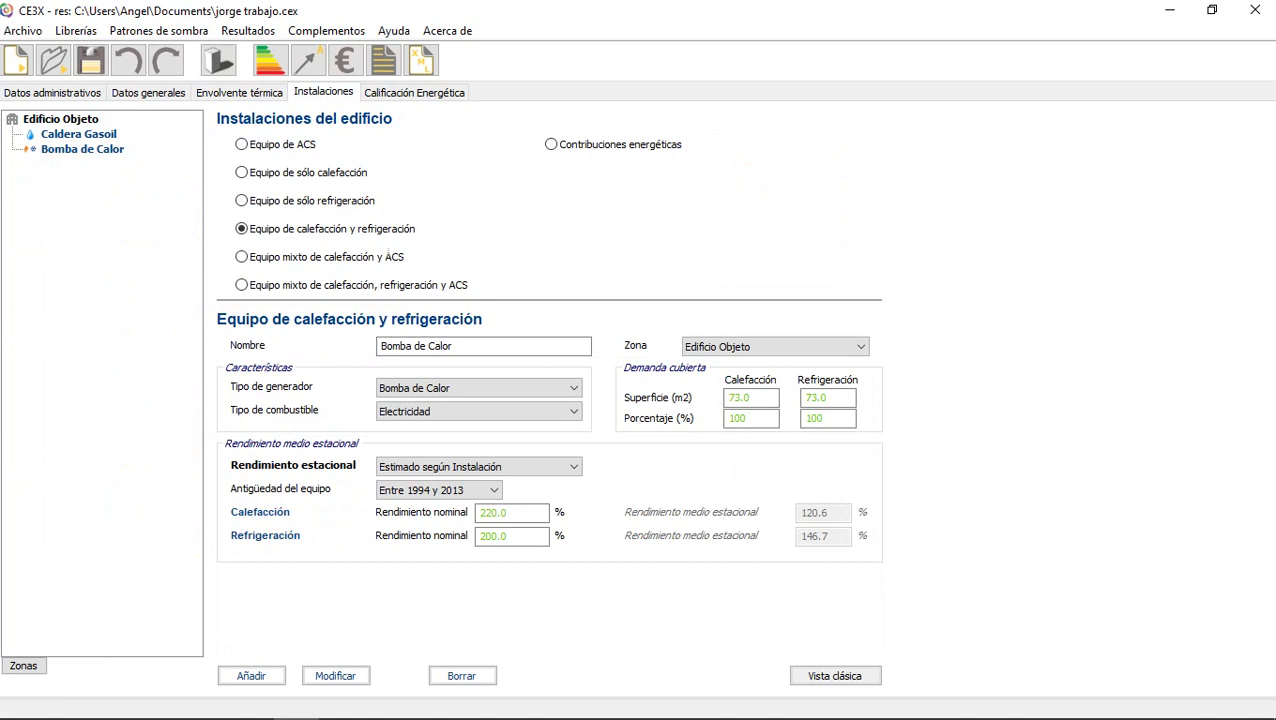
click(78, 134)
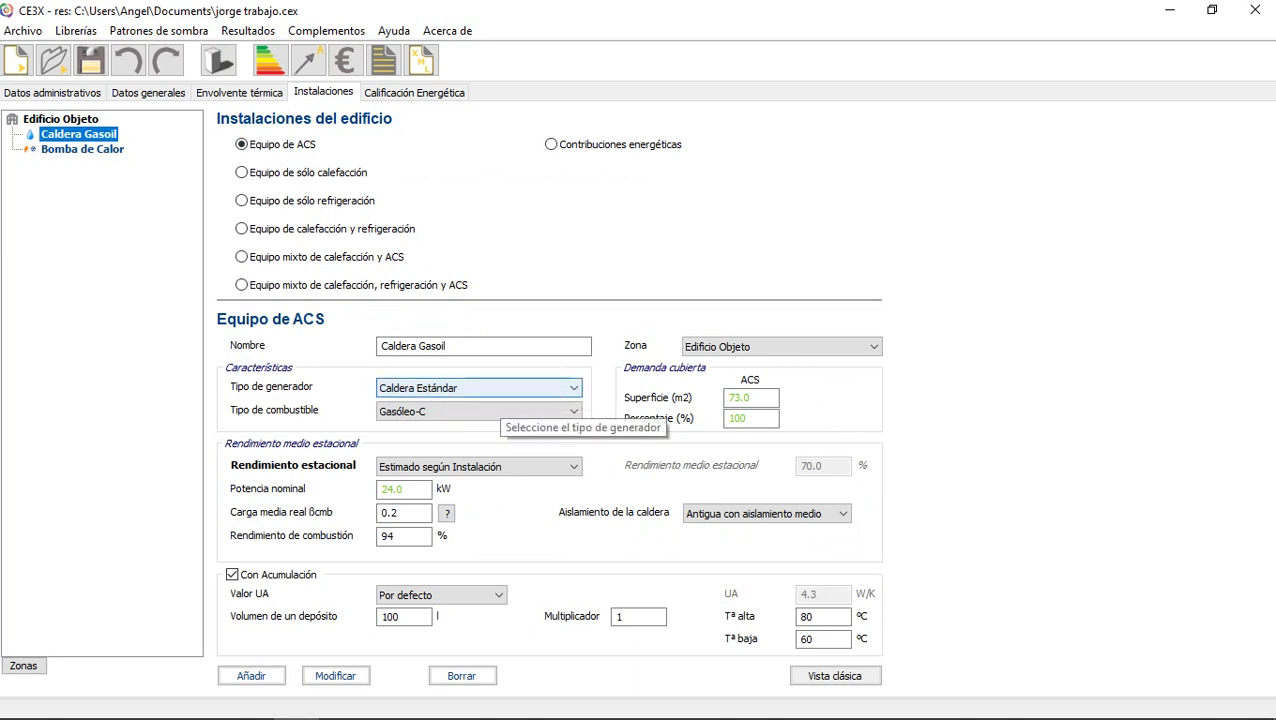
click(495, 390)
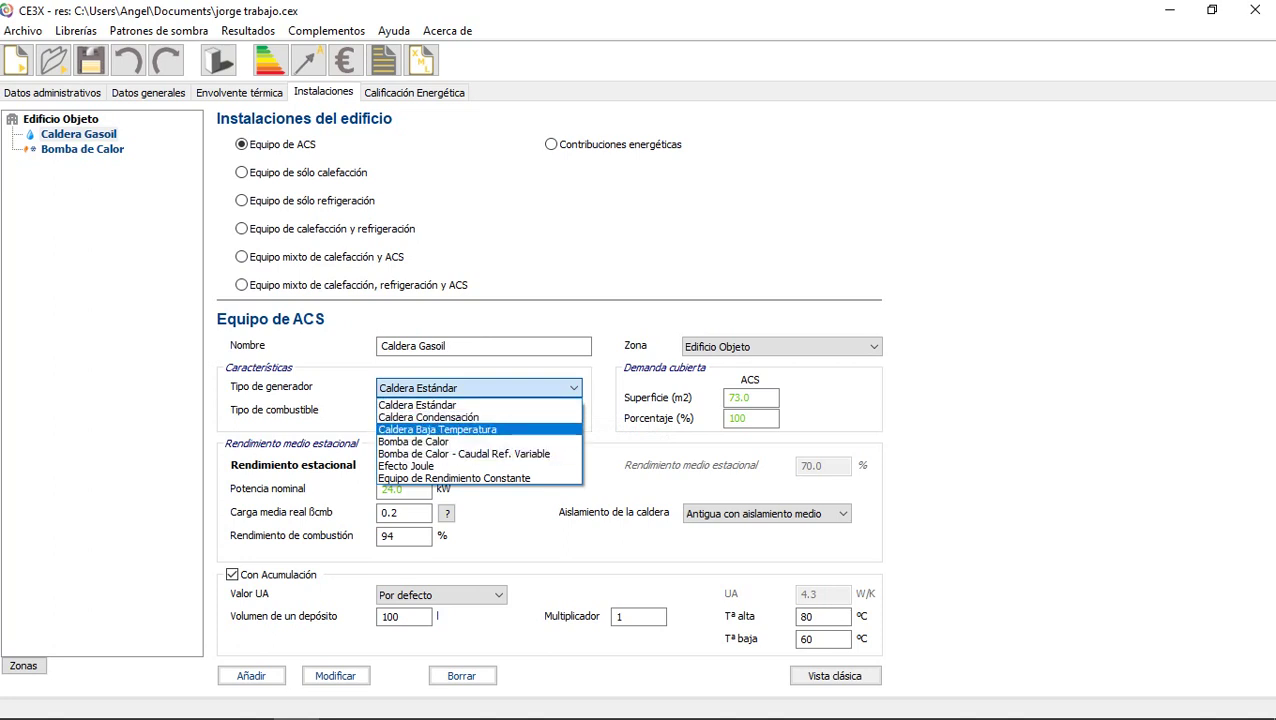
click(478, 405)
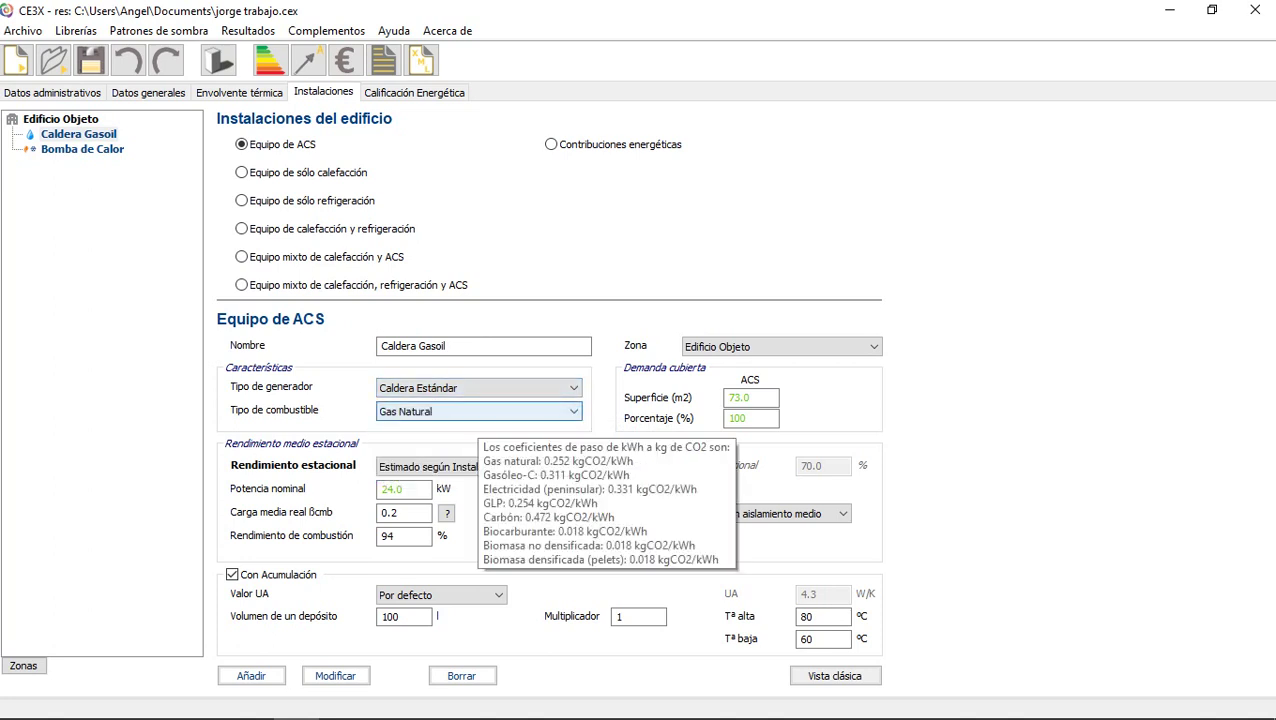
click(477, 411)
key(Return)
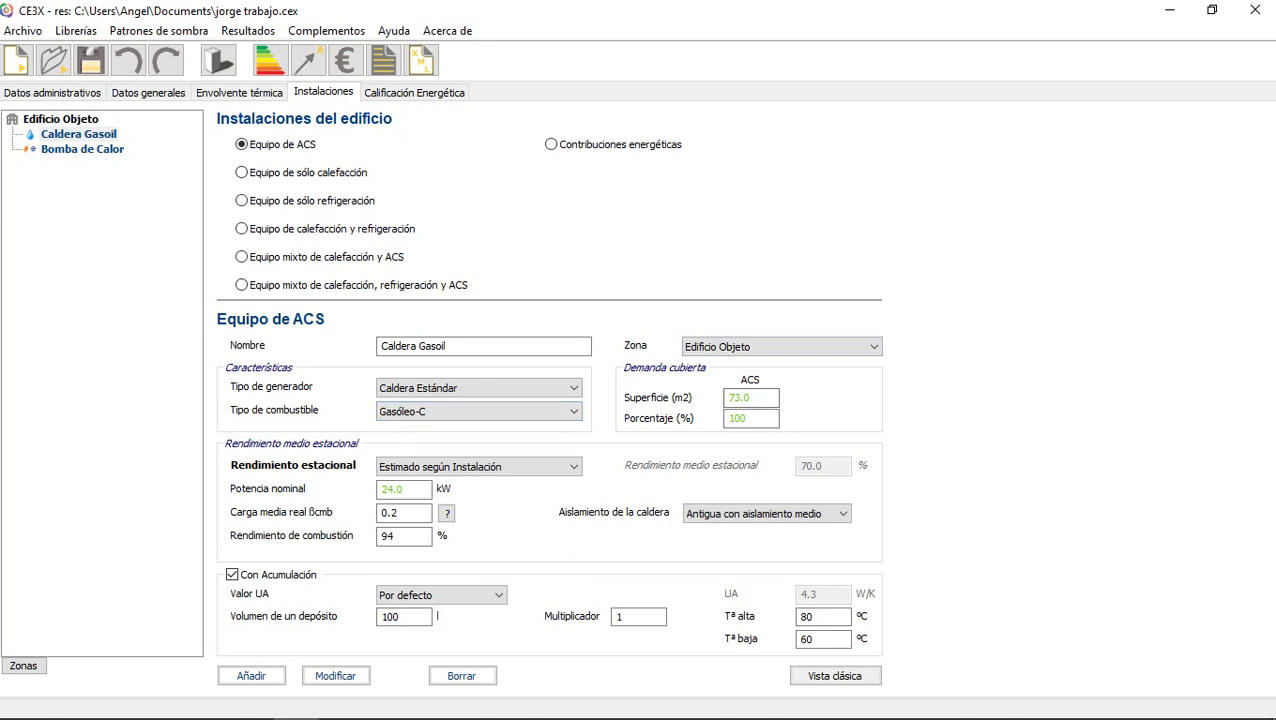
Review the nominal power of Caldera Gasoil and set its boiler insulation to Bien aislada y mantenida
mouse_move(412, 489)
mouse_move(703, 516)
click(766, 513)
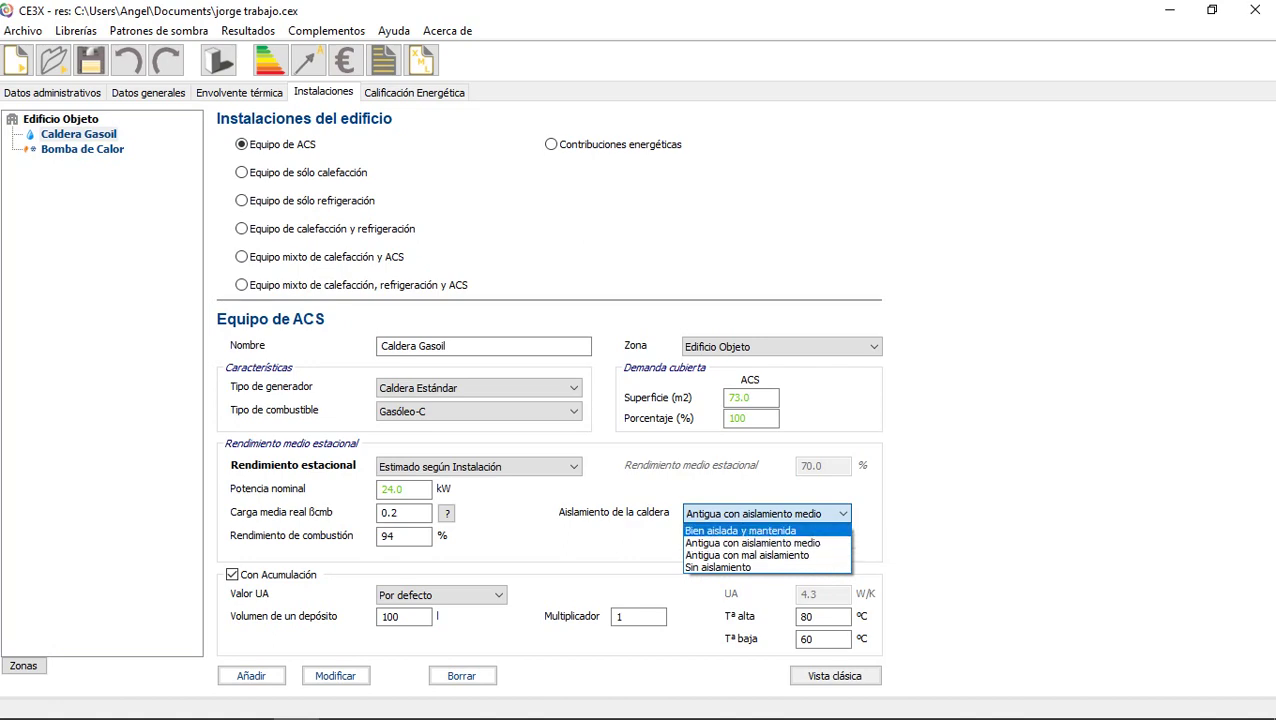
click(740, 530)
Check the photo of the boiler and tank in Word, return to CE3X, and toggle Con Acumulación off and on again
mouse_move(295, 700)
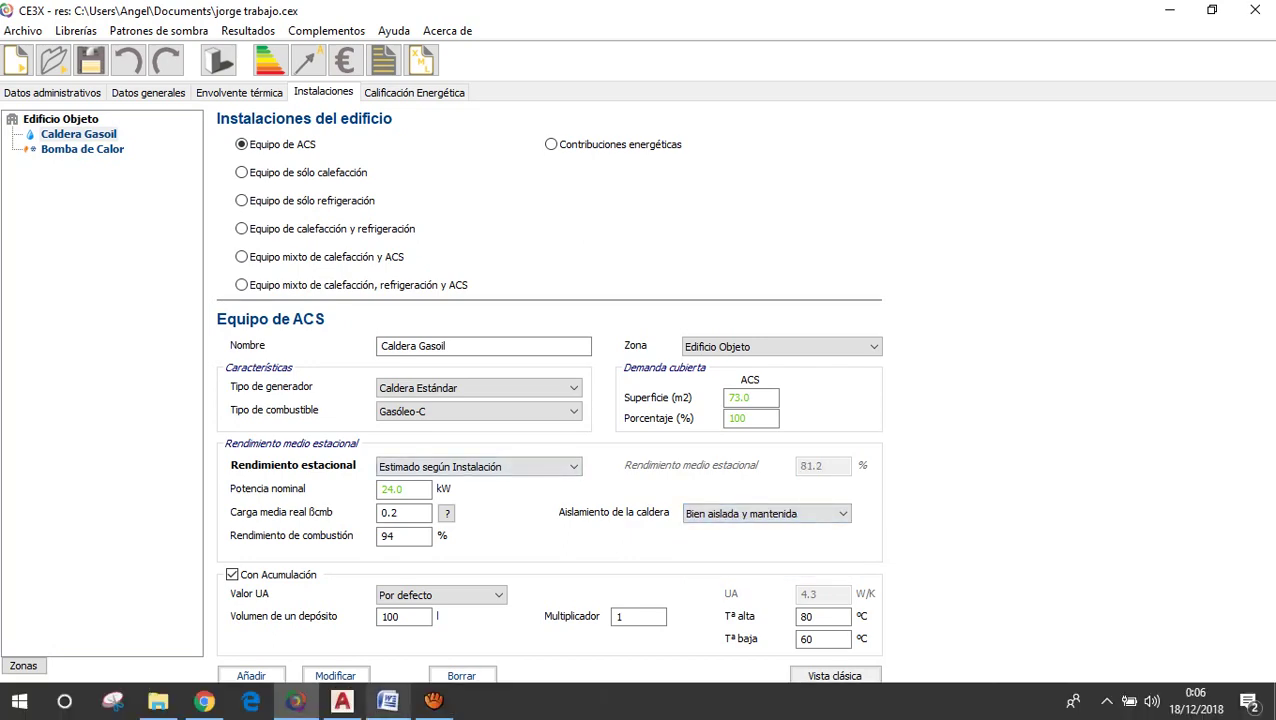
click(387, 700)
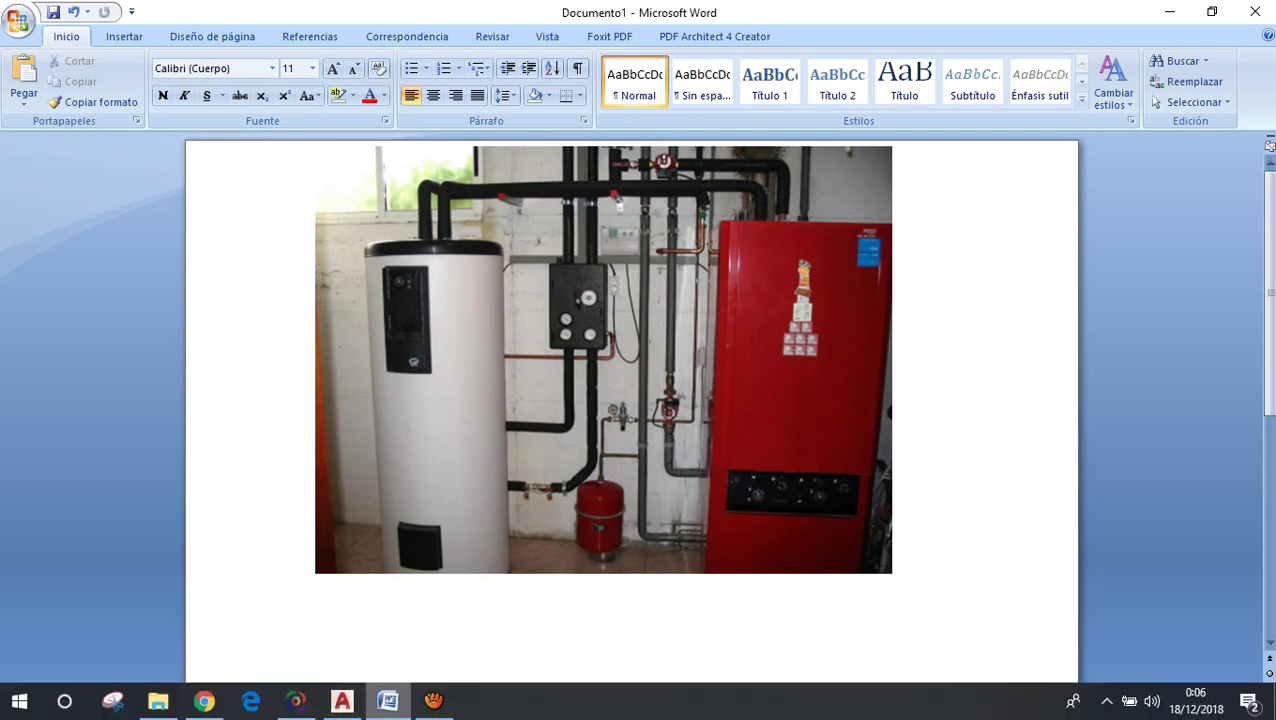
click(296, 700)
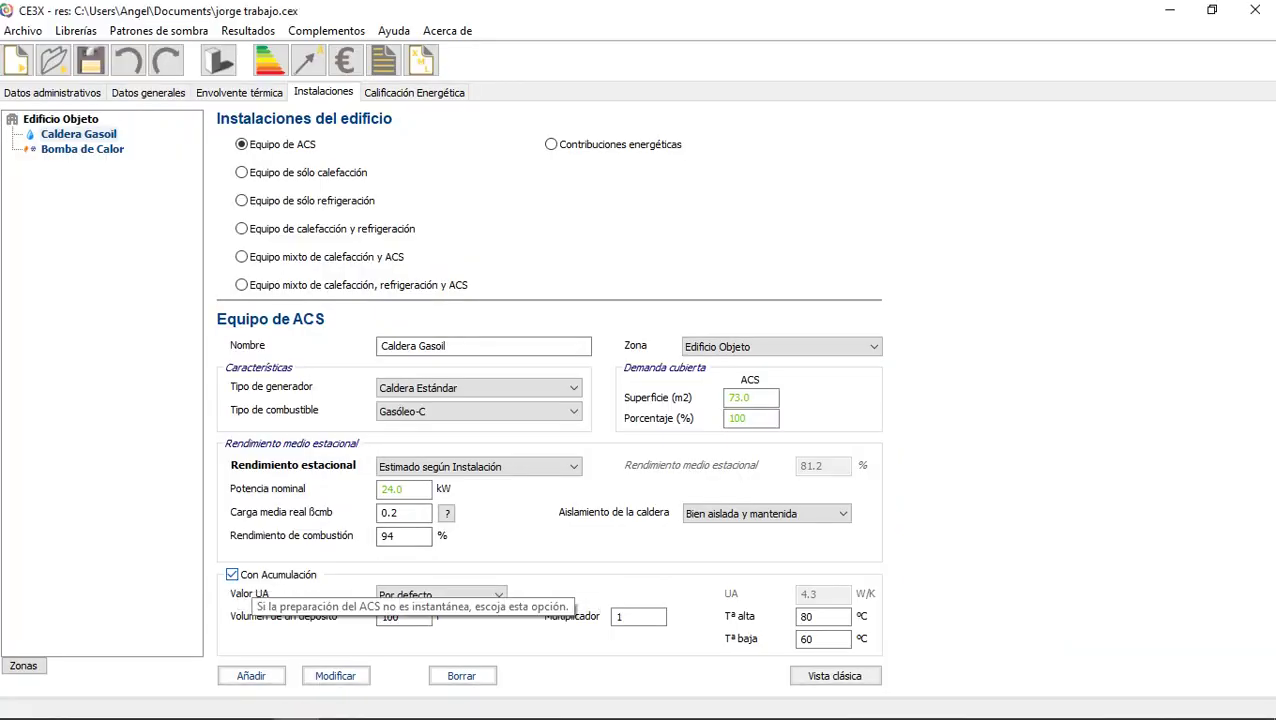
click(232, 574)
click(232, 574)
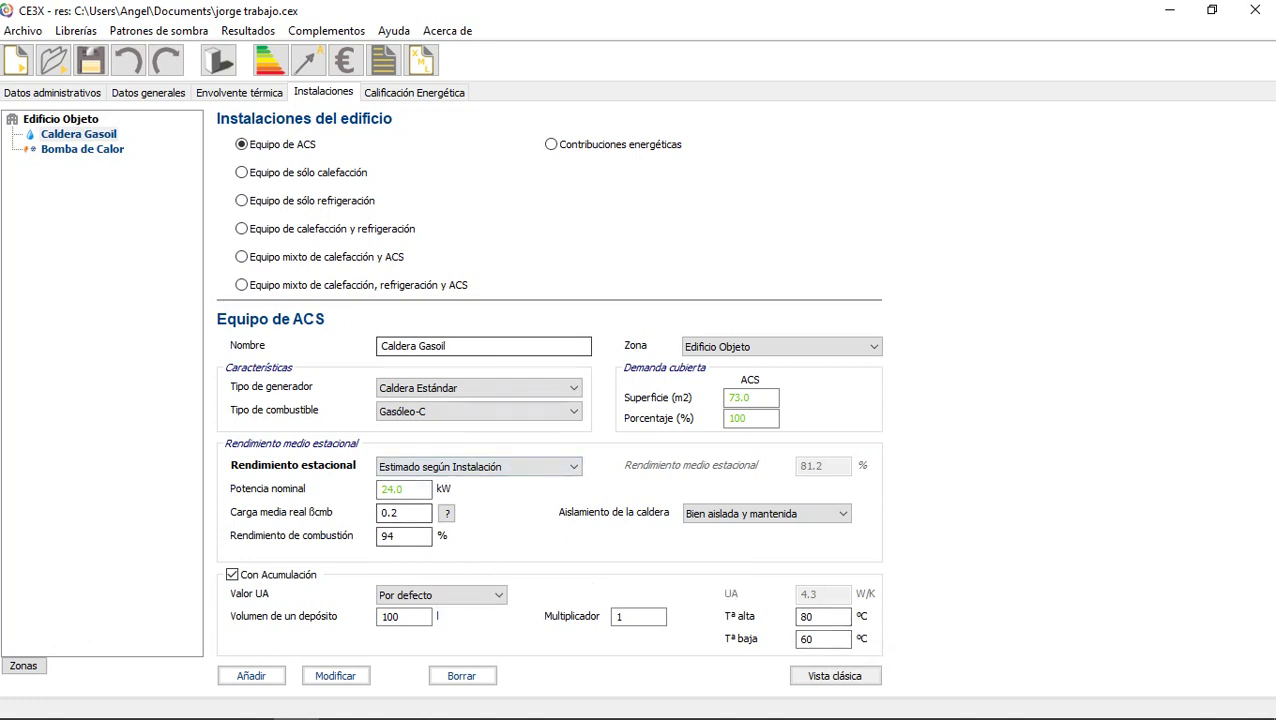
Open the Bomba de Calor equipment and select generator type Bomba de Calor and equipment age Entre 1994 y 2013
click(82, 149)
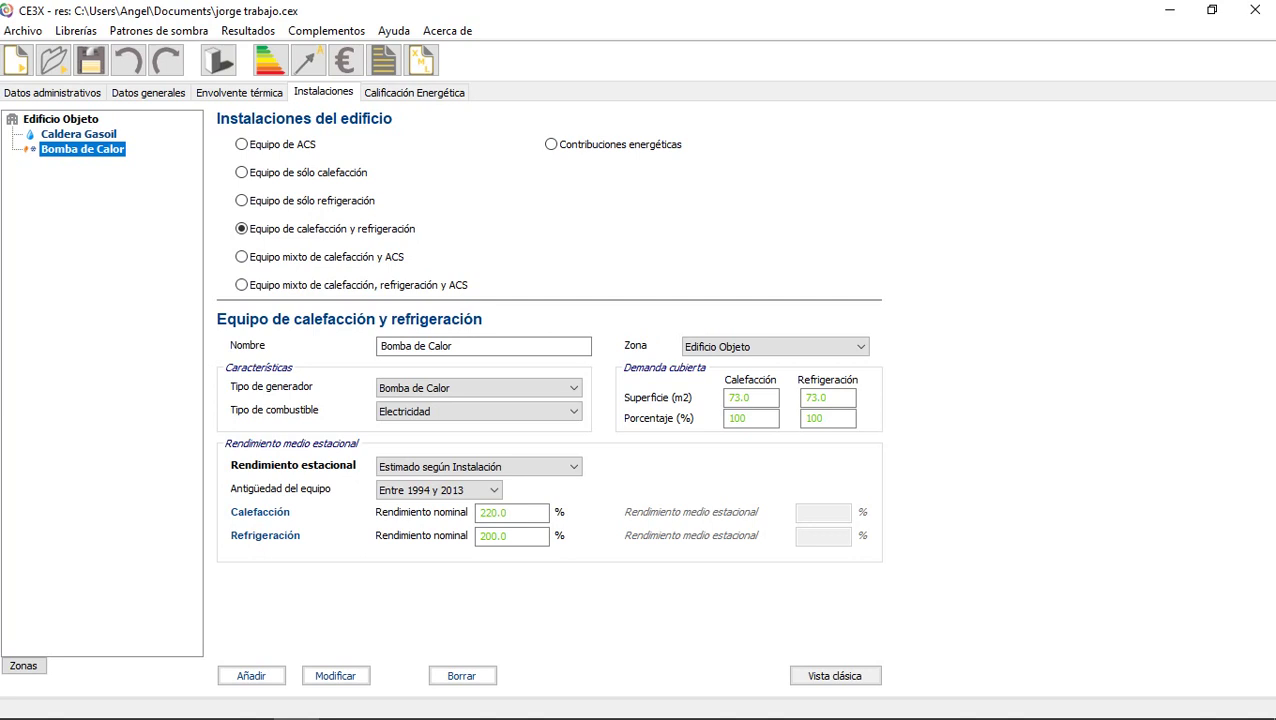
click(505, 388)
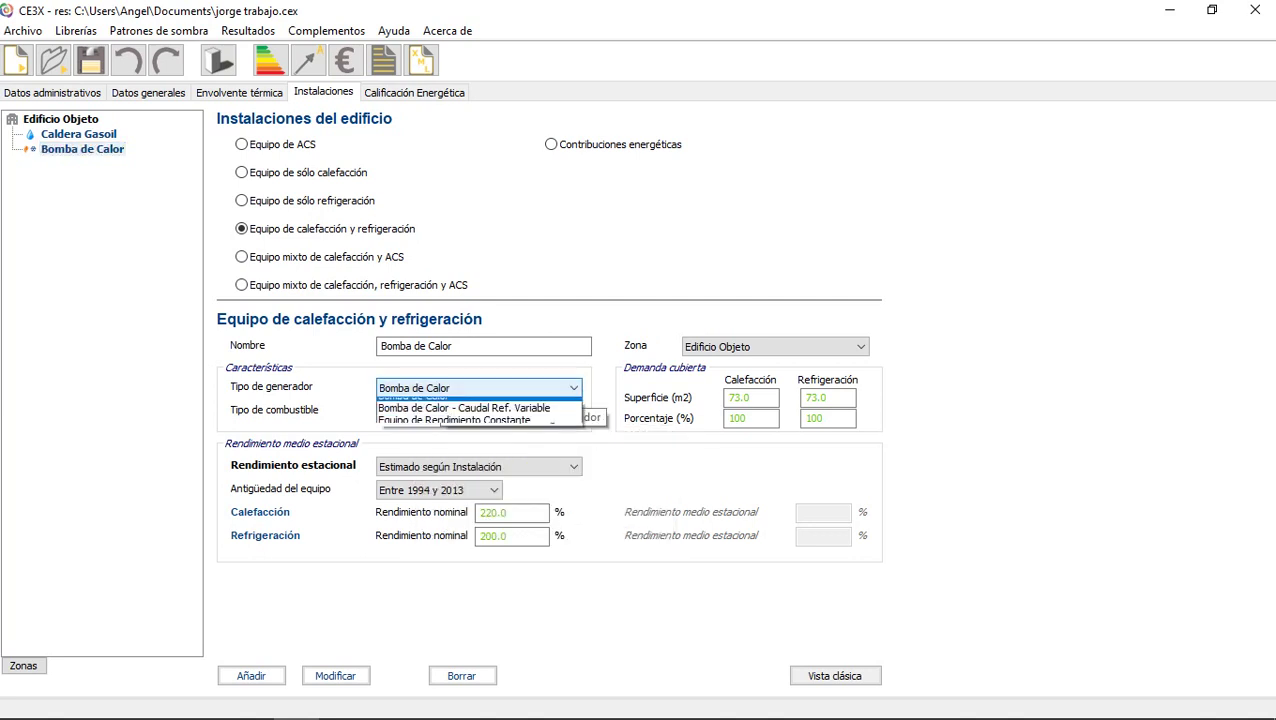
click(444, 405)
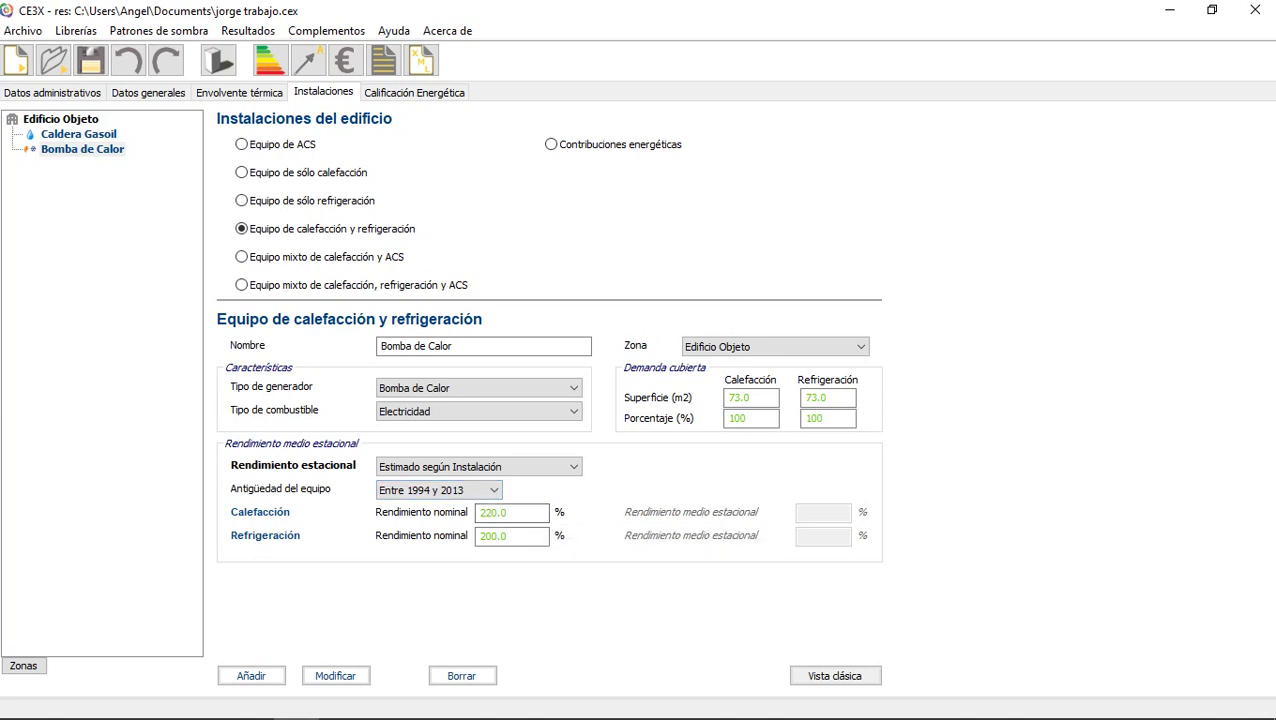
click(438, 489)
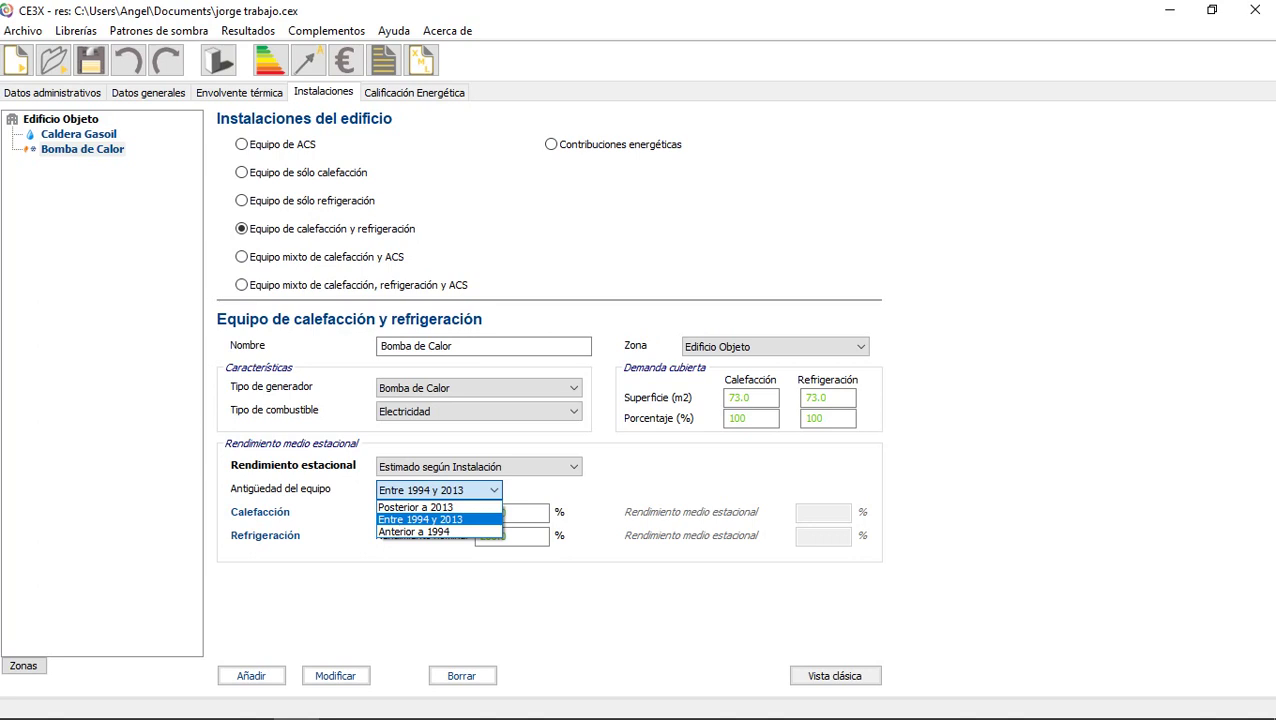
click(438, 519)
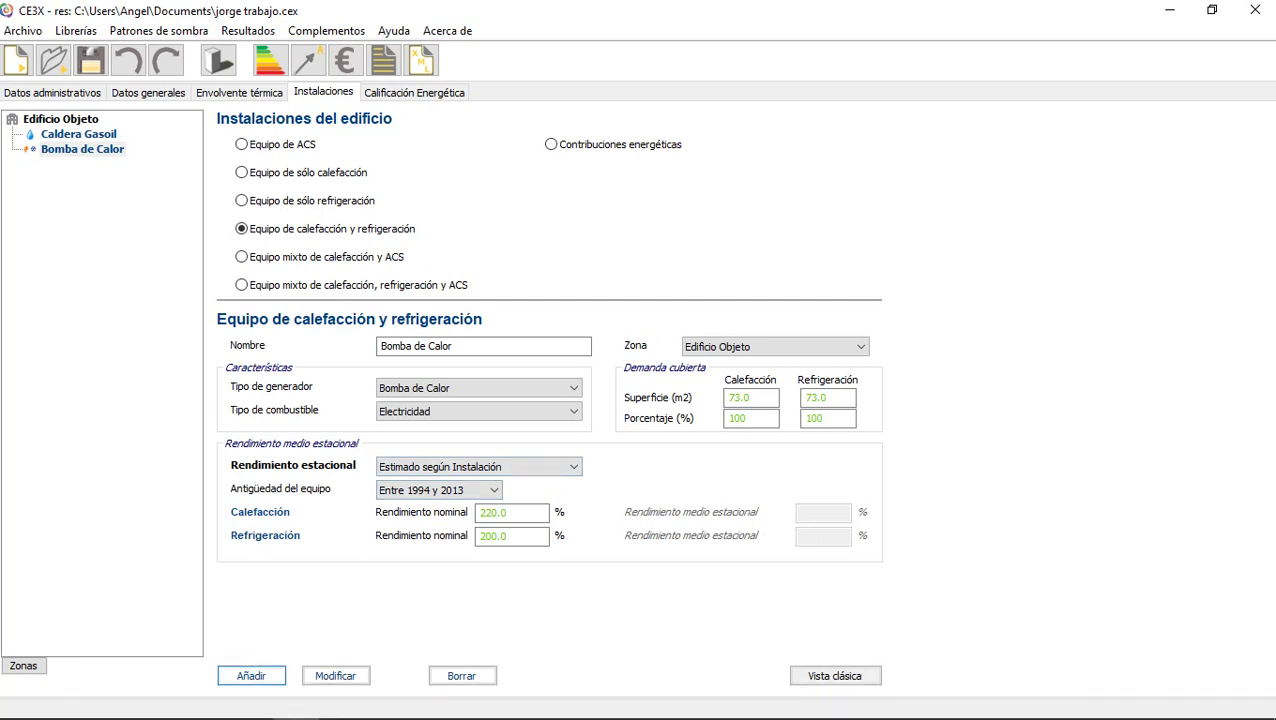
Calculate the building's energy rating and display its demand and emissions indicators
click(251, 676)
click(671, 446)
click(422, 62)
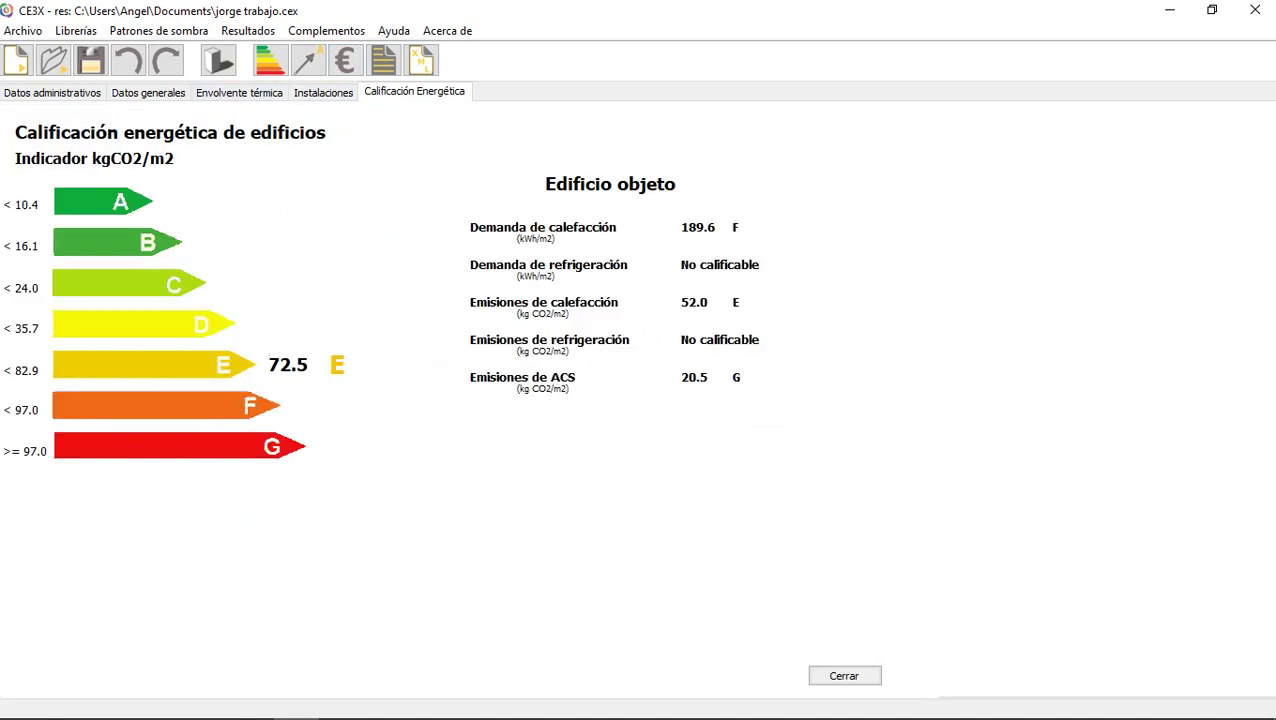